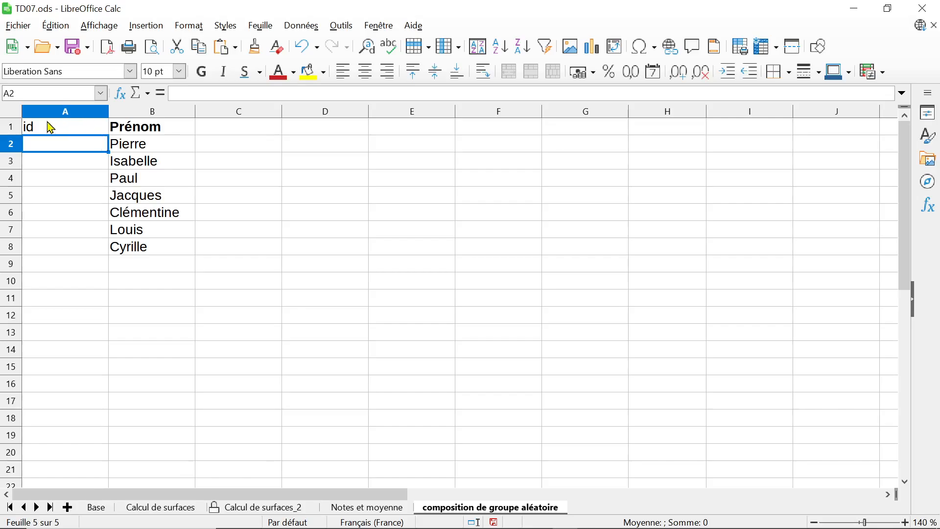
# Make the entire header row 1 bold
pyautogui.click(10, 128)
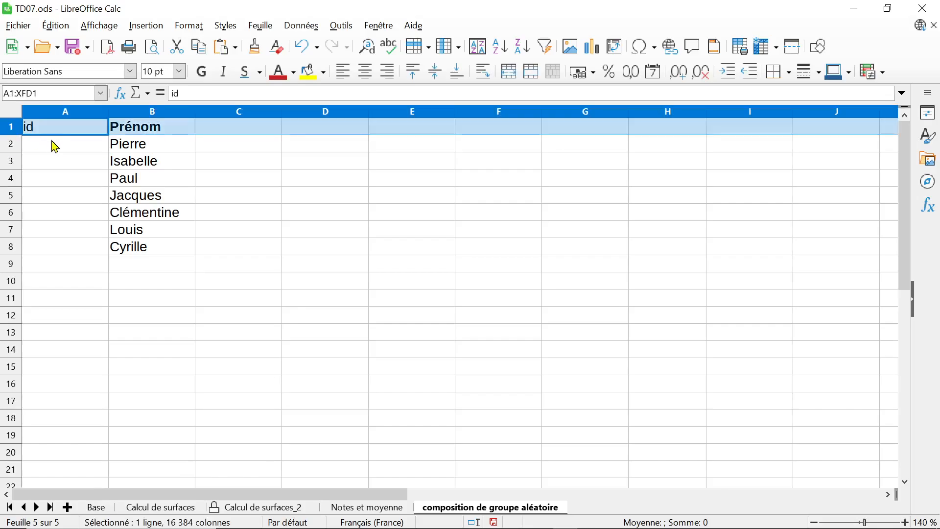
pyautogui.hotkey('ctrl', 'b')
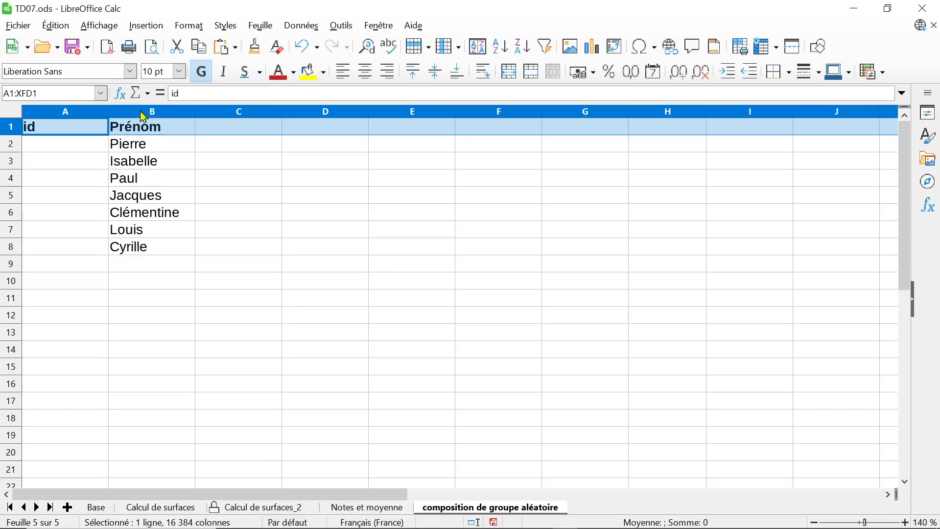
pyautogui.write('G')
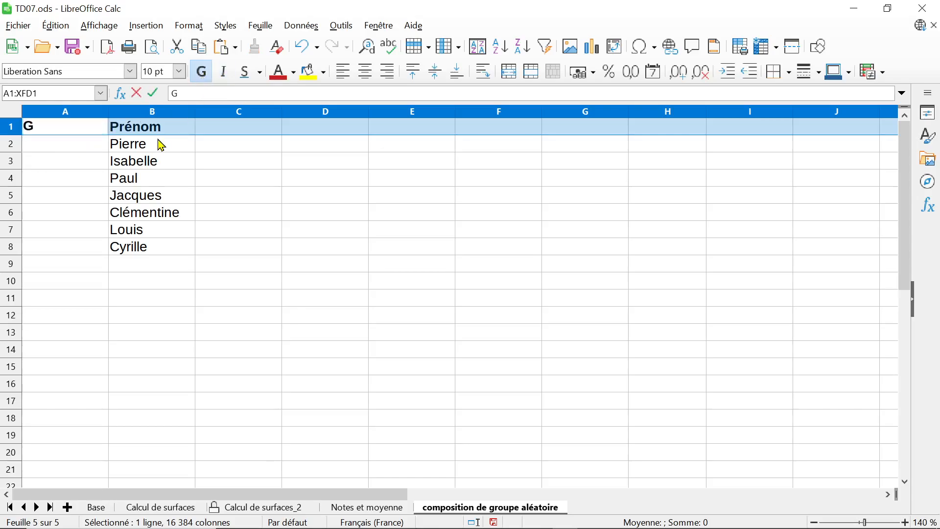
pyautogui.press('Escape')
# Number the id column from 1 to 7 in cells A2 to A8, continuing the series from 1 and 2
pyautogui.click(102, 150)
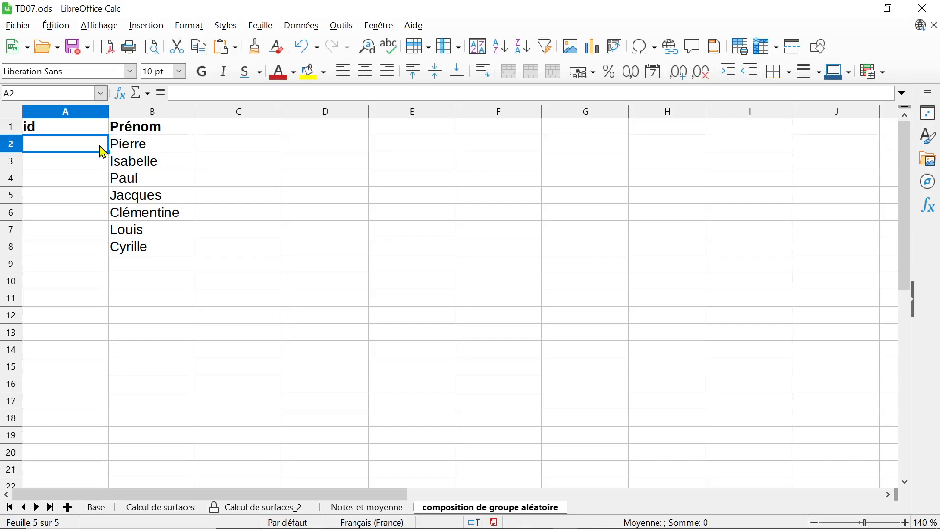
pyautogui.press('Down')
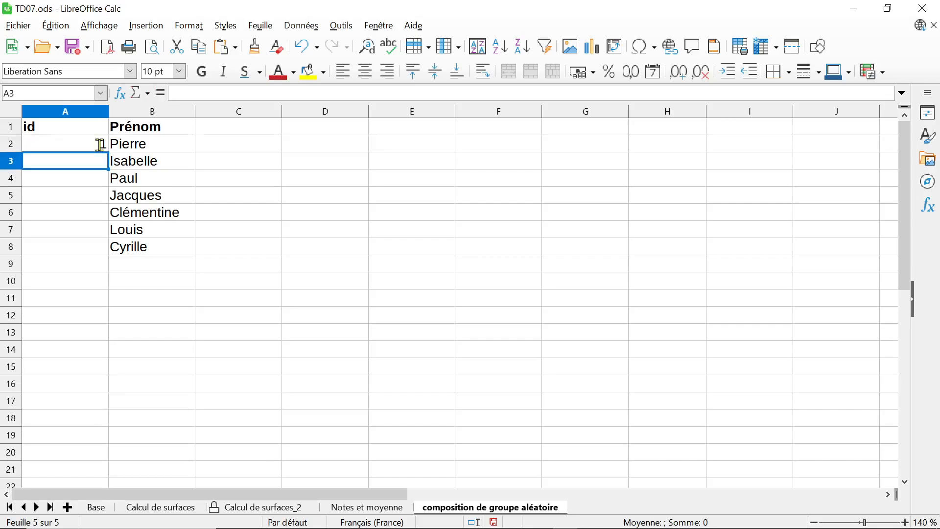
pyautogui.write('2')
pyautogui.press('Return')
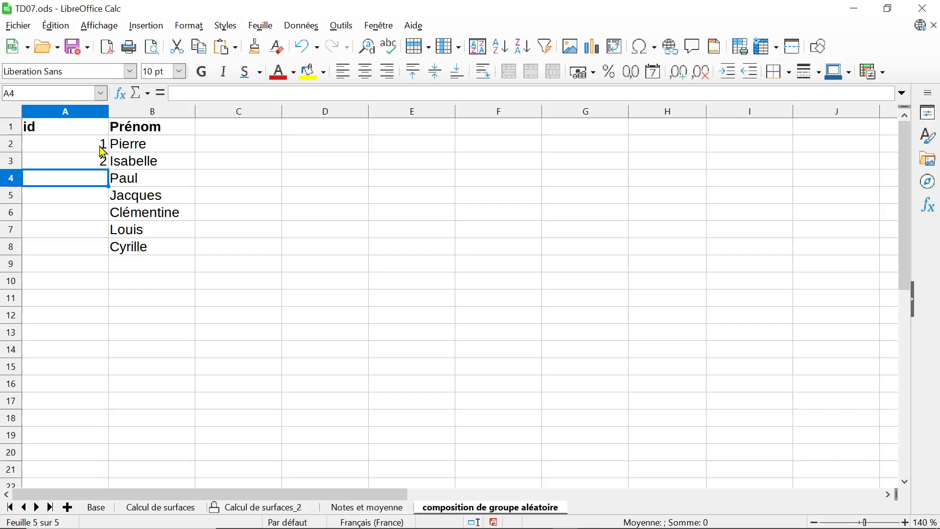
pyautogui.moveTo(100, 147); pyautogui.dragTo(106, 254)
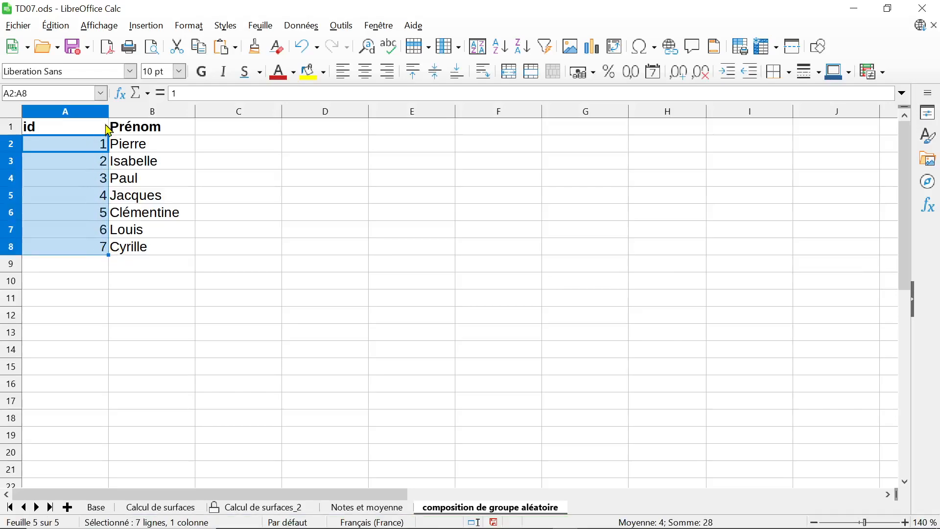
# Narrow the id column A to fit its short numbers and centre its contents horizontally
pyautogui.moveTo(108, 112); pyautogui.dragTo(59, 112)
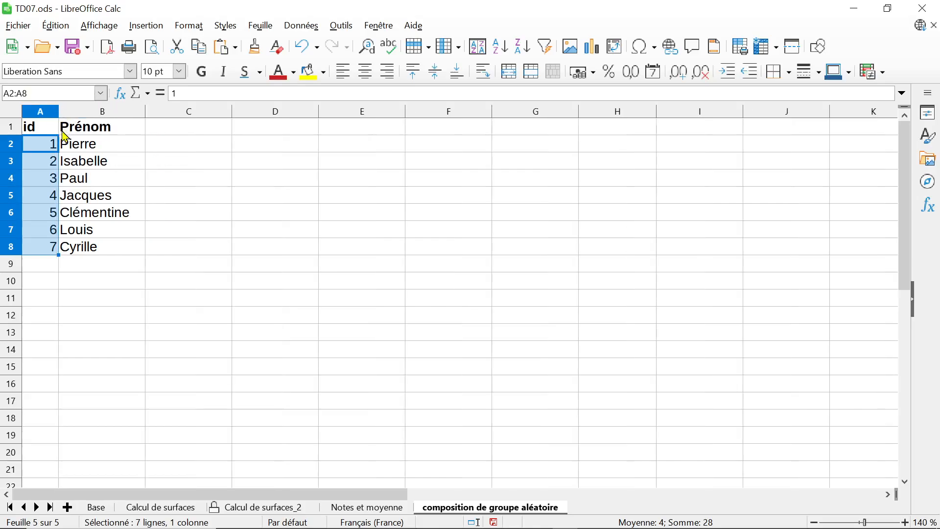
pyautogui.click(41, 113)
pyautogui.click(366, 72)
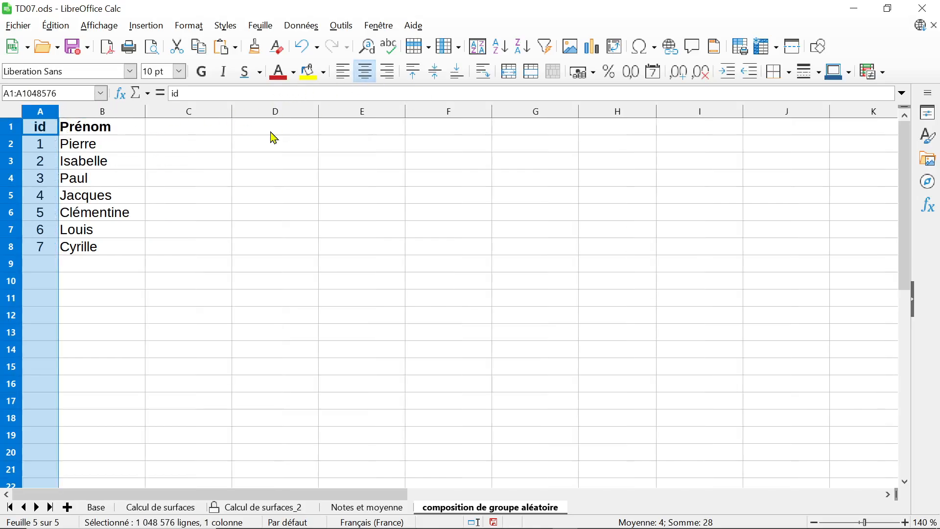
pyautogui.click(169, 208)
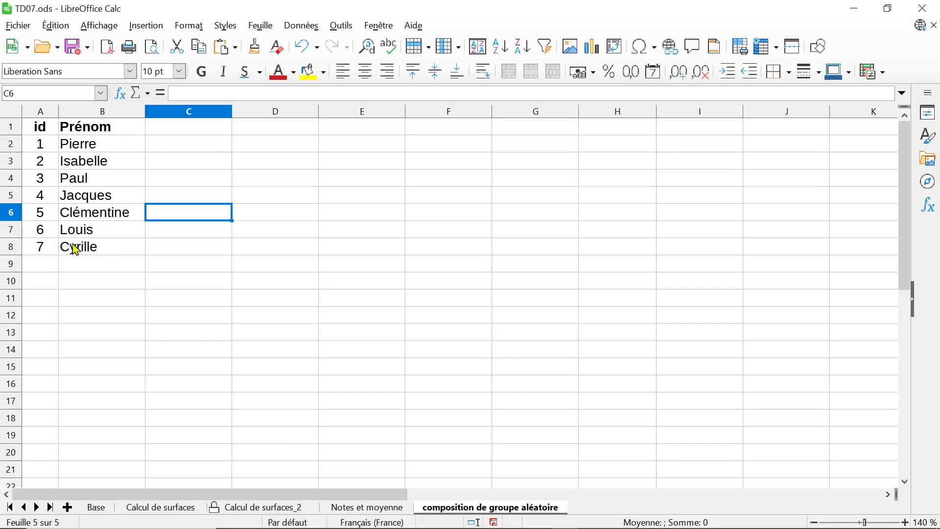
# Add the bold, centred heading "ordre de passage" in C1 and widen column C to fit it
pyautogui.click(199, 133)
pyautogui.hotkey('ctrl', 'b')
pyautogui.hotkey('ctrl', 'e')
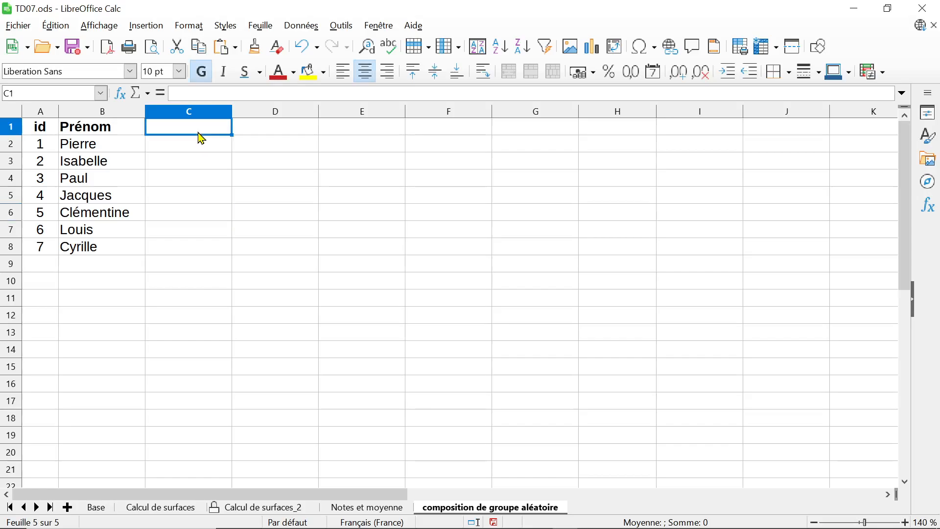
pyautogui.write('ordre de passage')
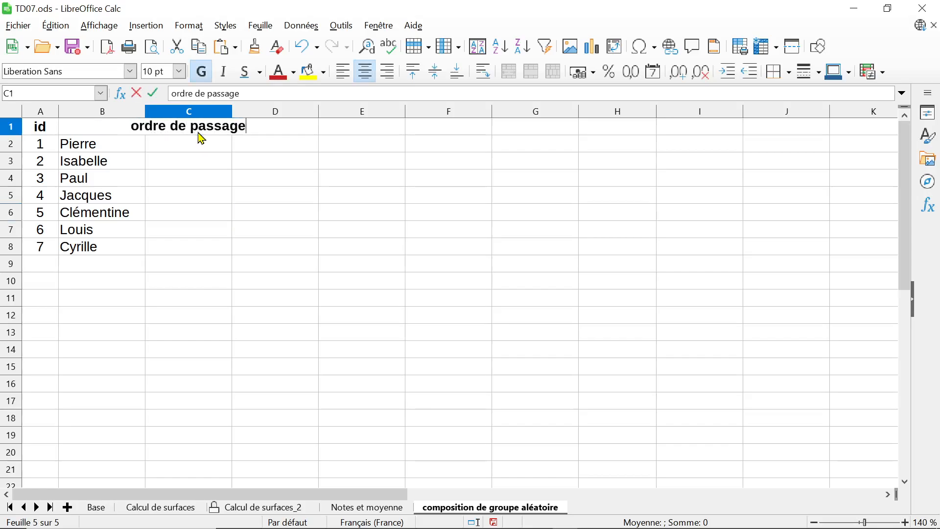
pyautogui.press('Return')
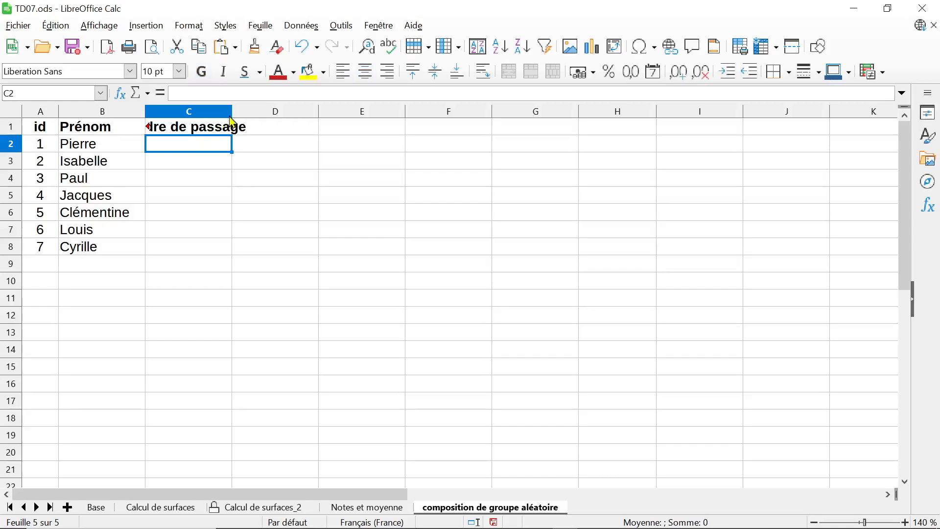
pyautogui.moveTo(233, 113); pyautogui.dragTo(307, 112)
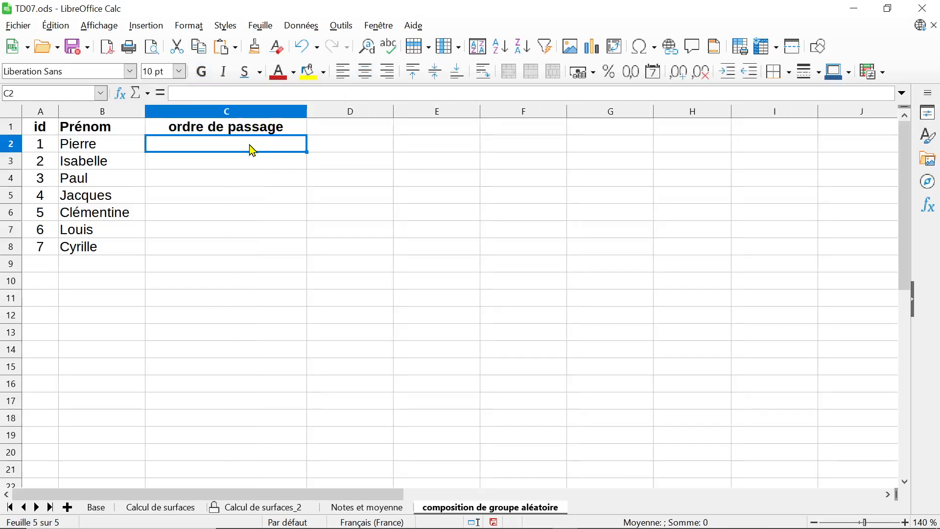
# Enter the random-number formula =ALEA() in C2 and fill it down through C8
pyautogui.write('=')
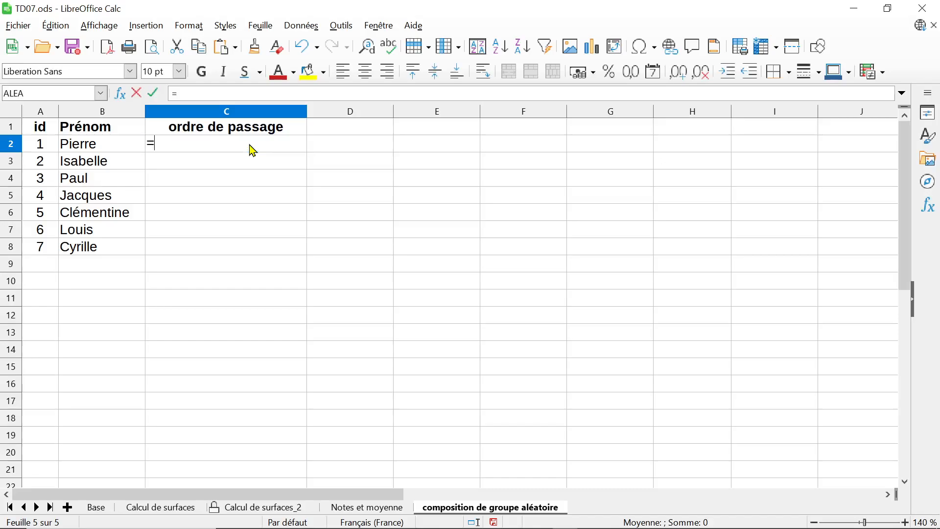
pyautogui.write('alea')
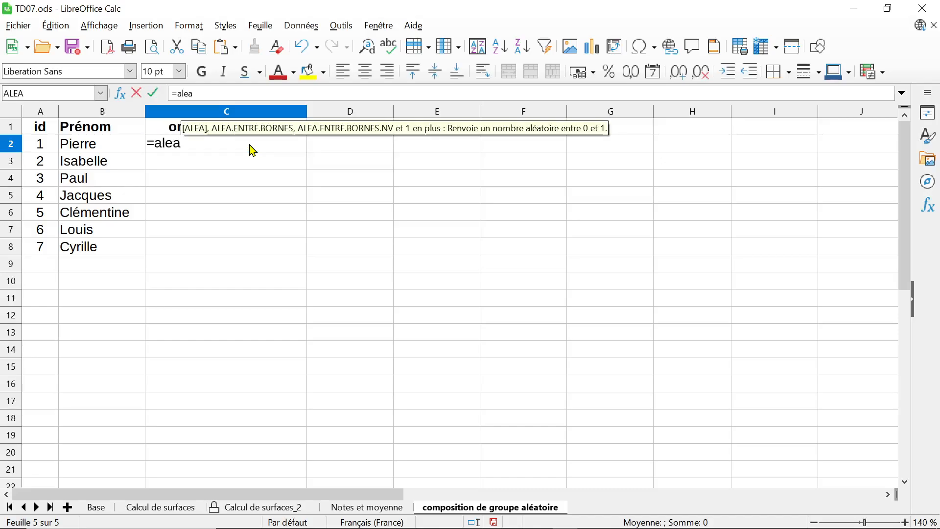
pyautogui.write('()')
pyautogui.press('Return')
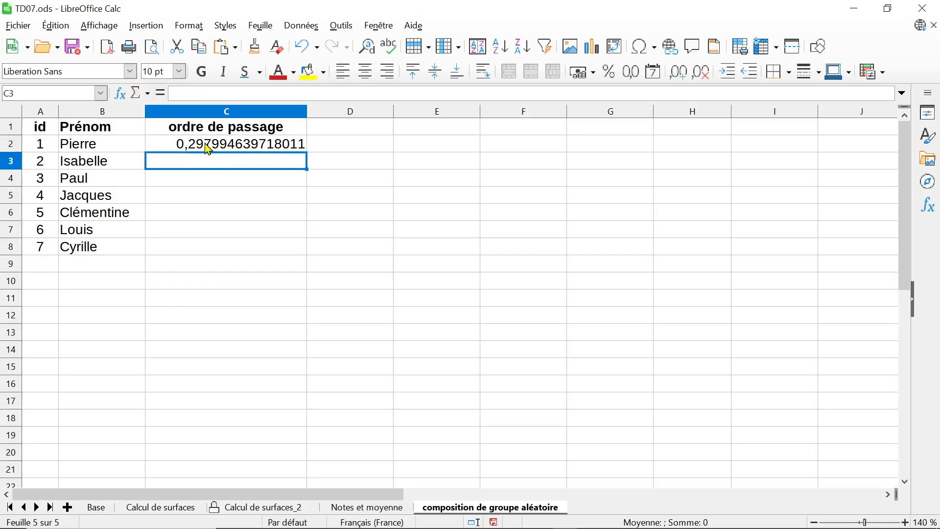
pyautogui.click(275, 146)
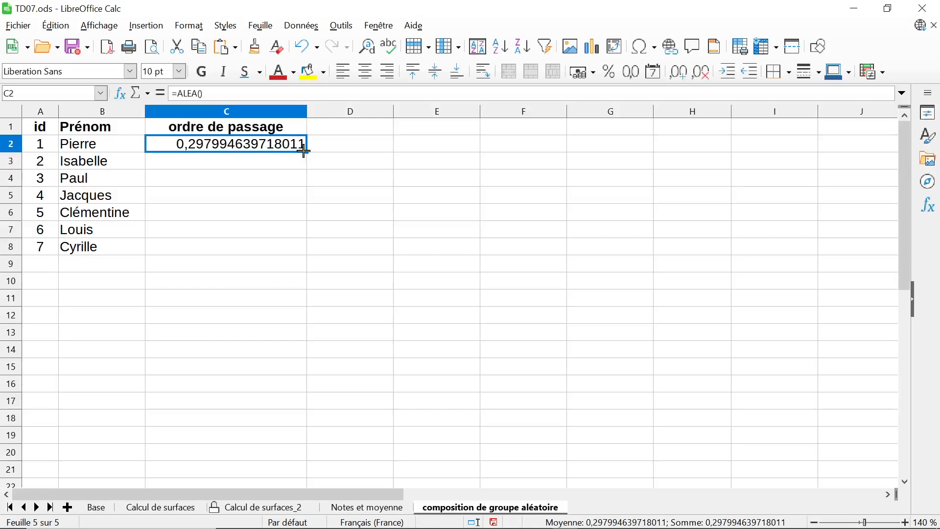
pyautogui.moveTo(304, 151); pyautogui.dragTo(279, 245)
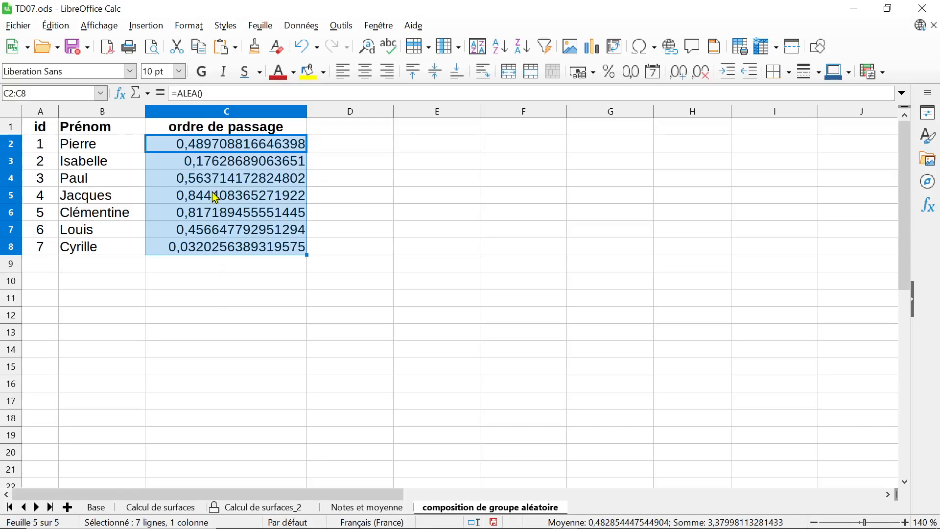
pyautogui.click(216, 197)
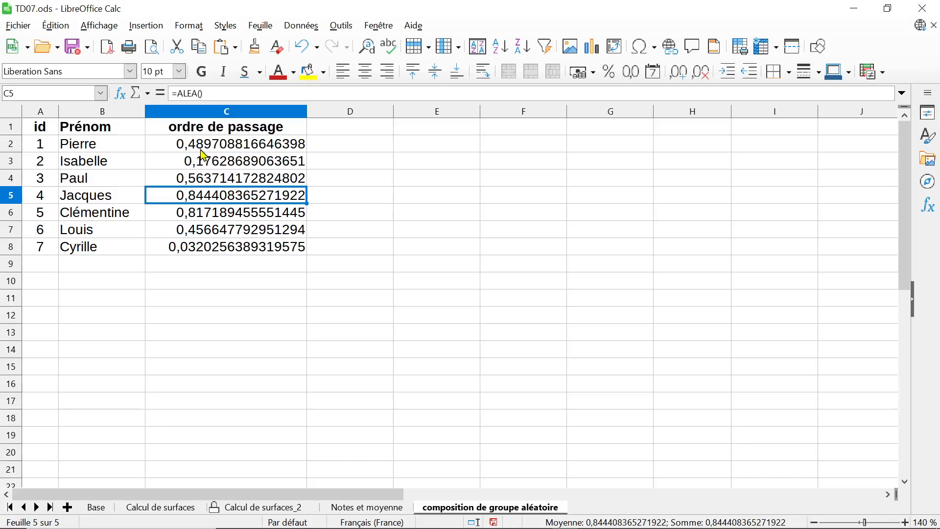
# Refill the random formula from C2 into C3, and again down to C8, to generate new draws
pyautogui.click(254, 149)
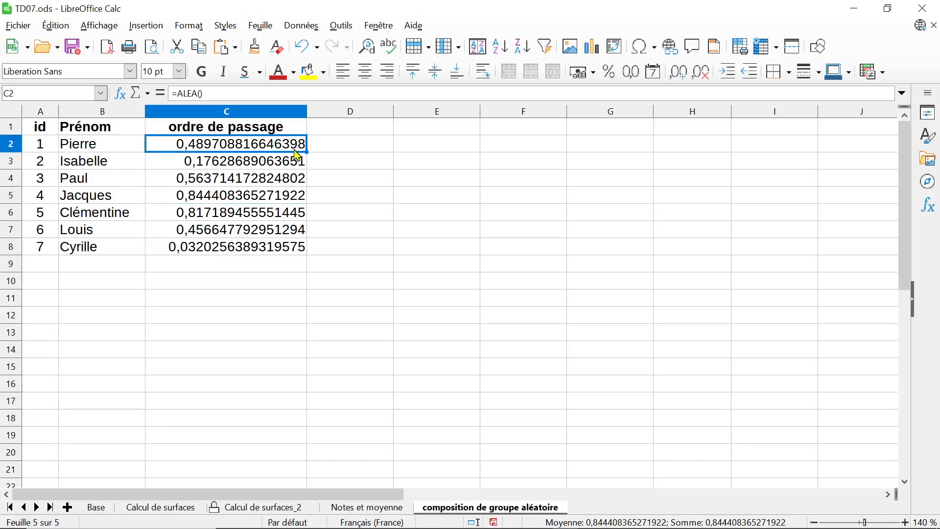
pyautogui.moveTo(306, 153); pyautogui.dragTo(305, 166)
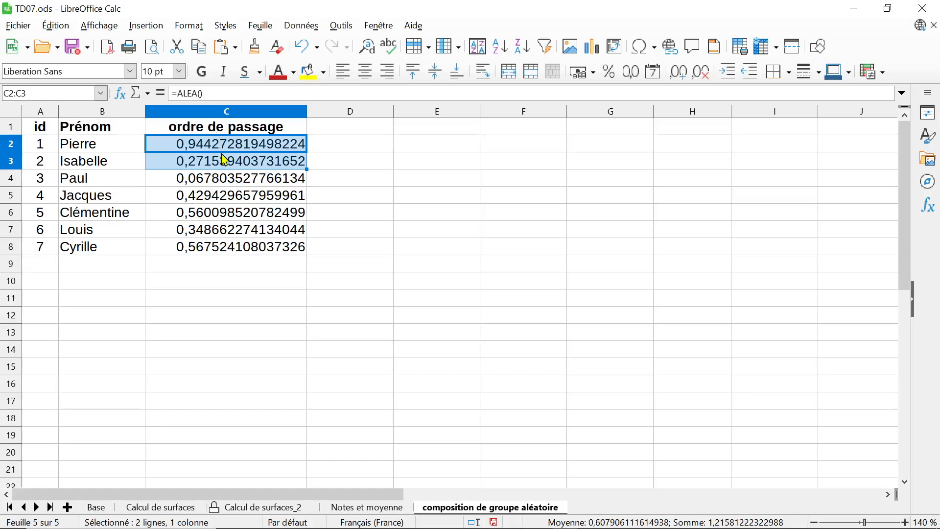
pyautogui.click(262, 149)
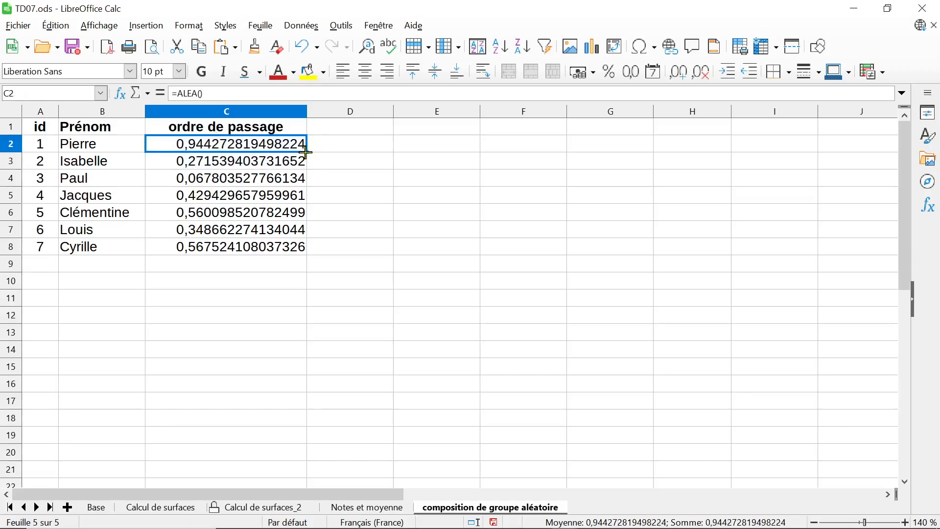
pyautogui.moveTo(306, 152); pyautogui.dragTo(289, 253)
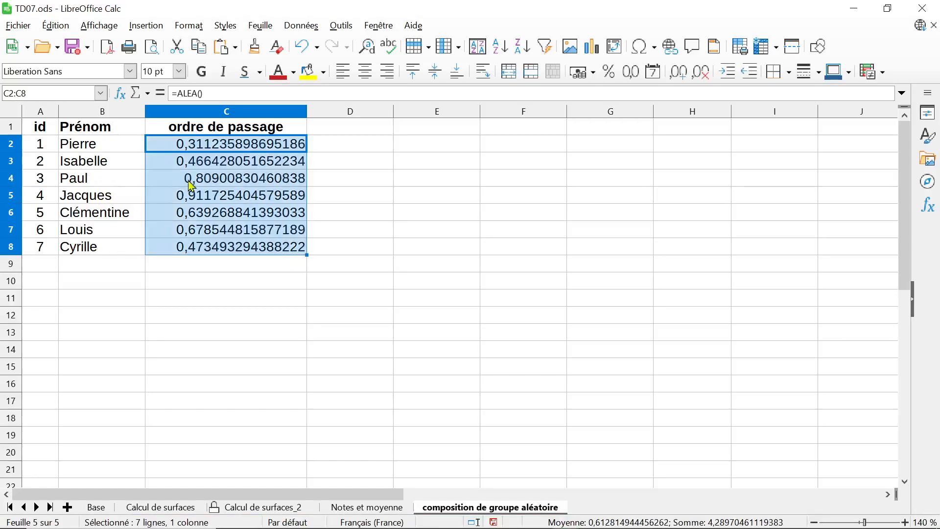
pyautogui.click(233, 196)
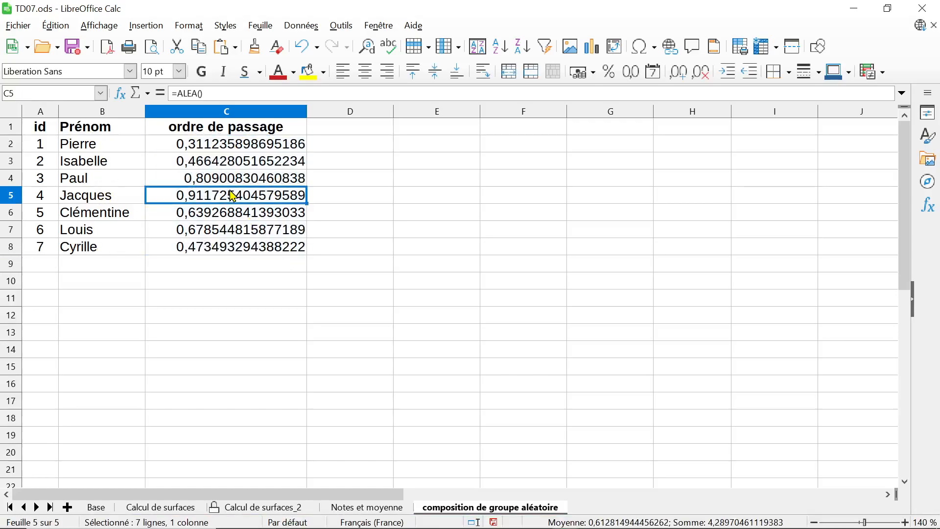
pyautogui.click(337, 198)
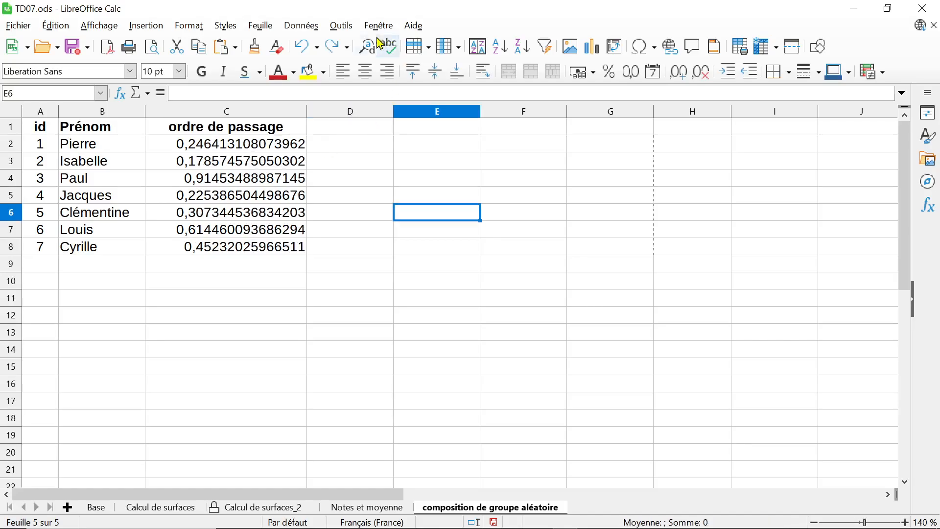
pyautogui.click(341, 25)
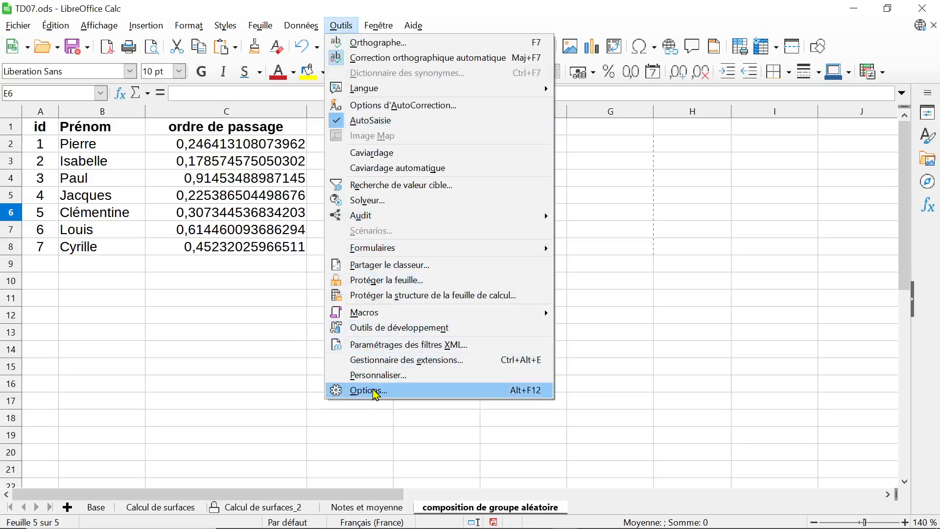
pyautogui.click(266, 327)
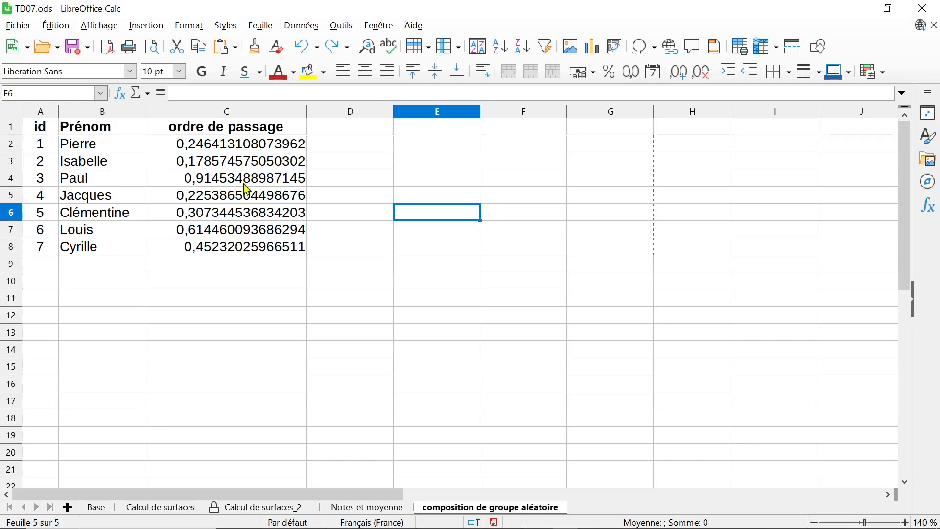
# Enter the test formula =2*3 in cell D4 to trigger a recalculation, and clear the cell again
pyautogui.click(349, 183)
pyautogui.write('=')
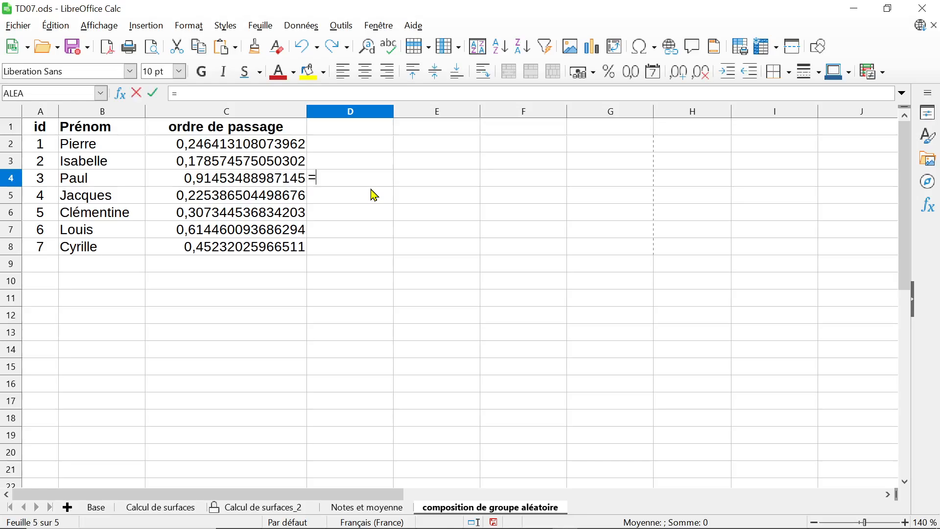
pyautogui.write('2*3')
pyautogui.press('Return')
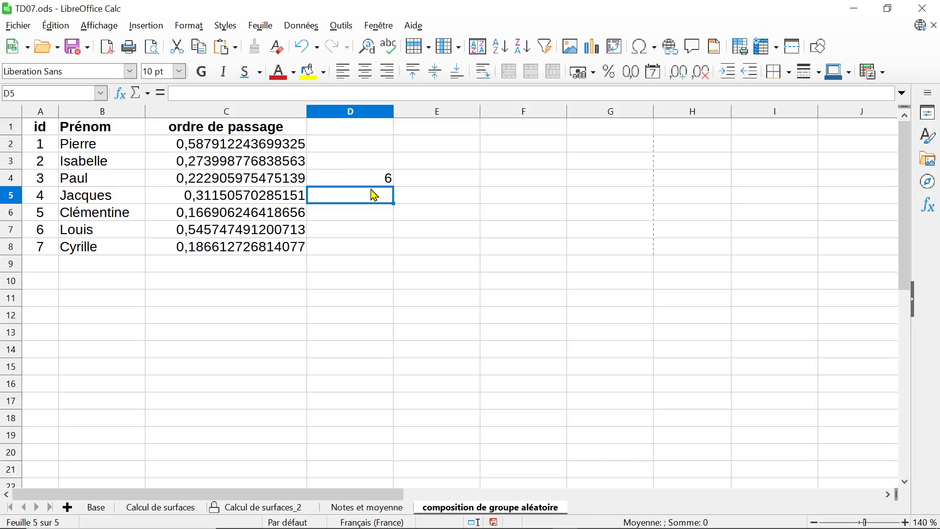
pyautogui.click(378, 183)
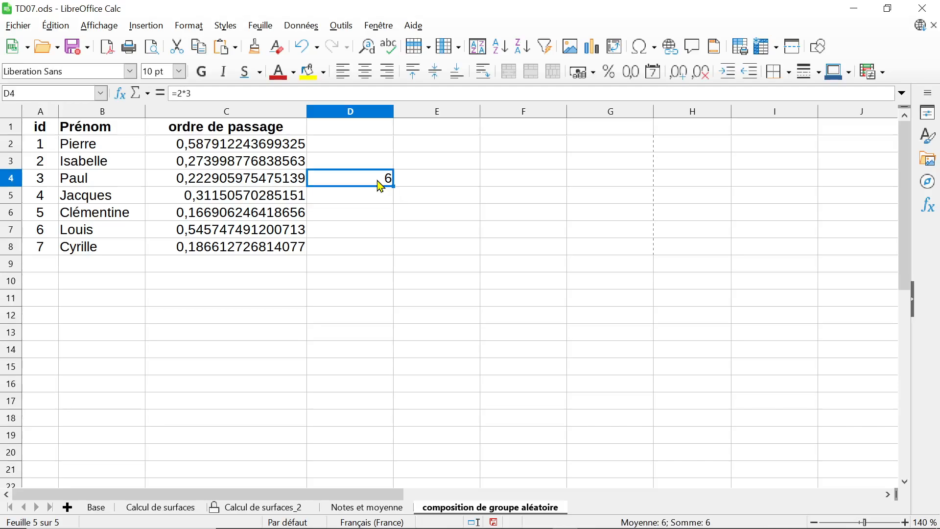
pyautogui.press('Delete')
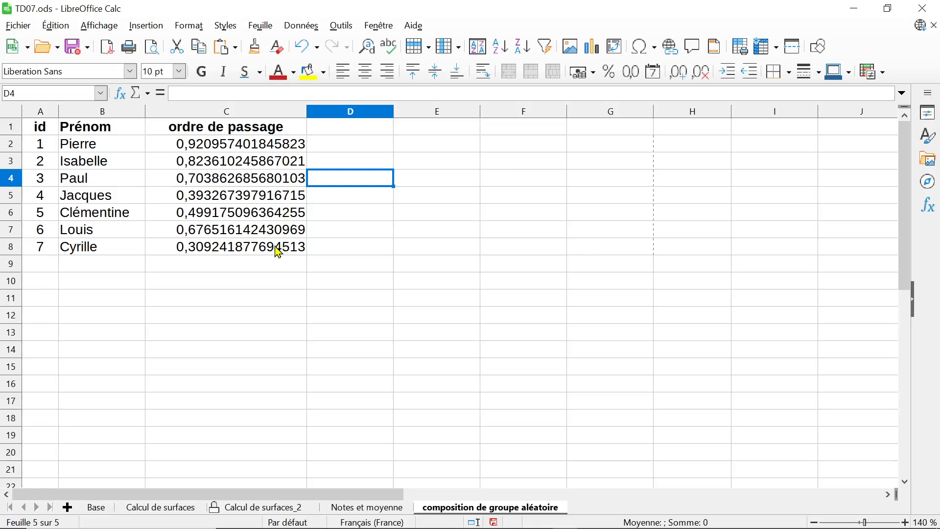
# Recalculate the sheet manually to draw new random values in the "ordre de passage" column
pyautogui.click(351, 30)
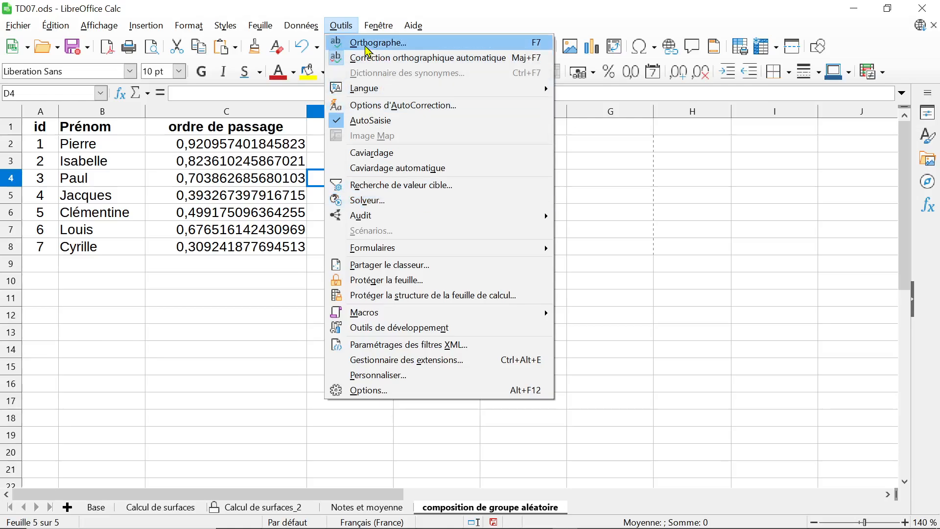
pyautogui.moveTo(301, 26)
pyautogui.moveTo(348, 196)
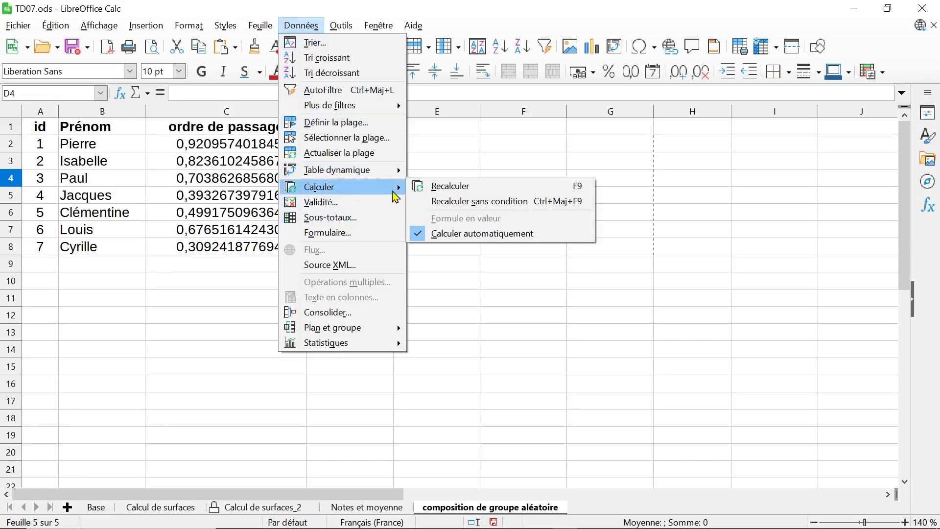
pyautogui.click(451, 186)
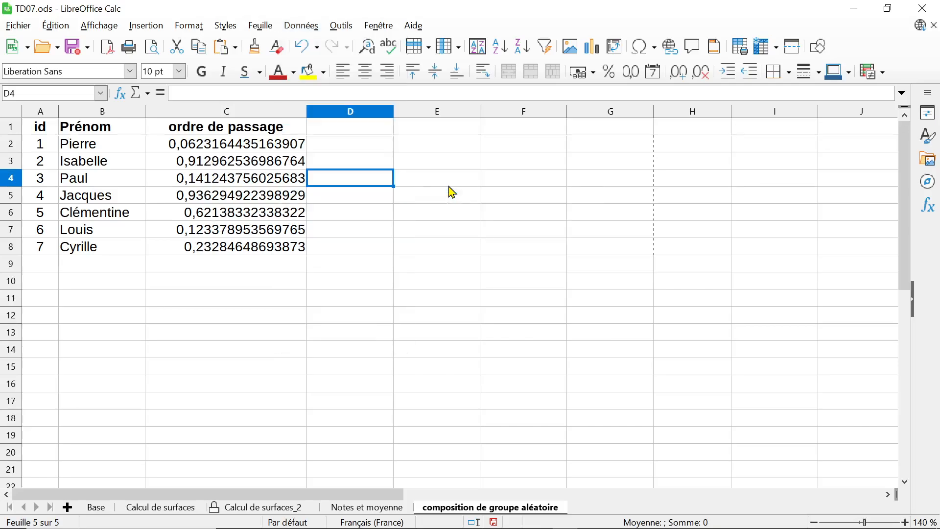
# Redraw the random numbers in C2:C8 several more times by manual recalculation
pyautogui.press('F9')
pyautogui.press('F9')
pyautogui.press('F9')
pyautogui.press('F9')
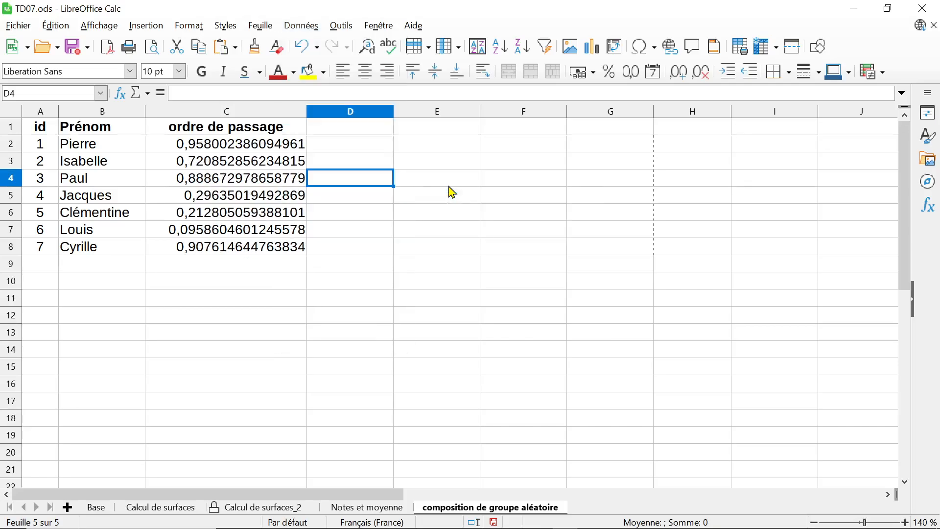
pyautogui.press('F9')
pyautogui.press('F9')
pyautogui.press('F9')
pyautogui.press('F9')
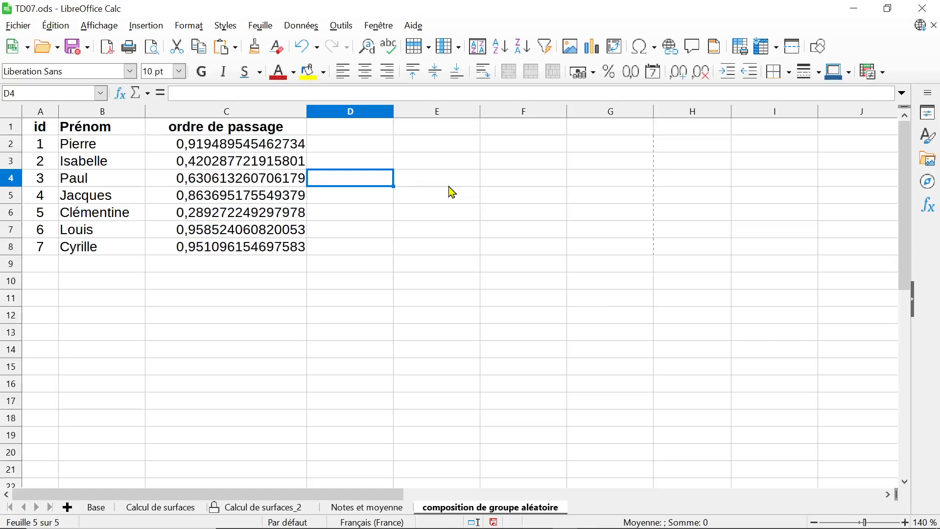
pyautogui.press('F9')
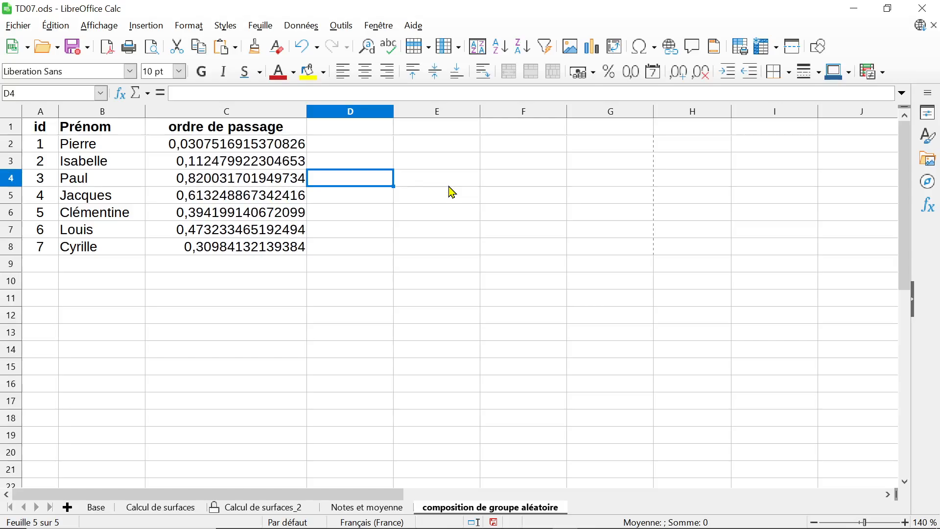
pyautogui.press('F9')
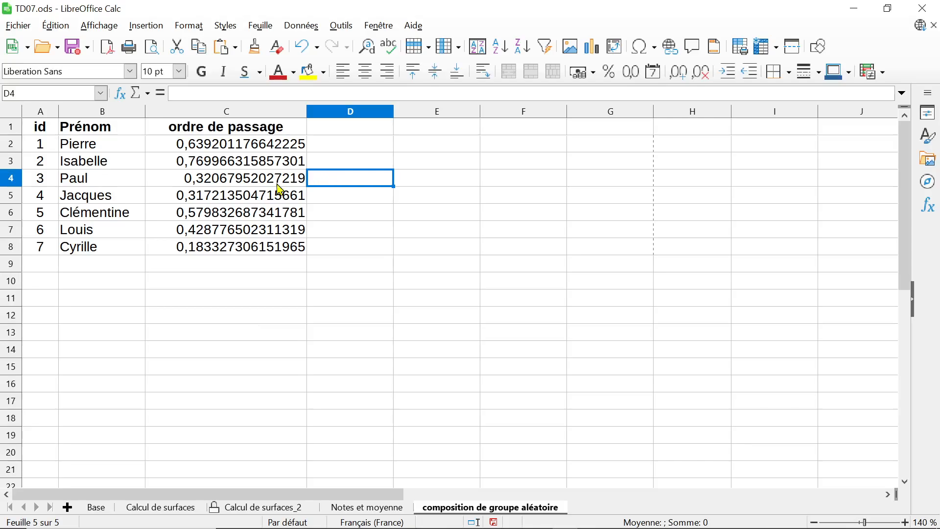
# Undo the last cell edit and apply an AutoFilter to the whole sheet, covering the id, Prénom and ordre de passage headers
pyautogui.click(280, 145)
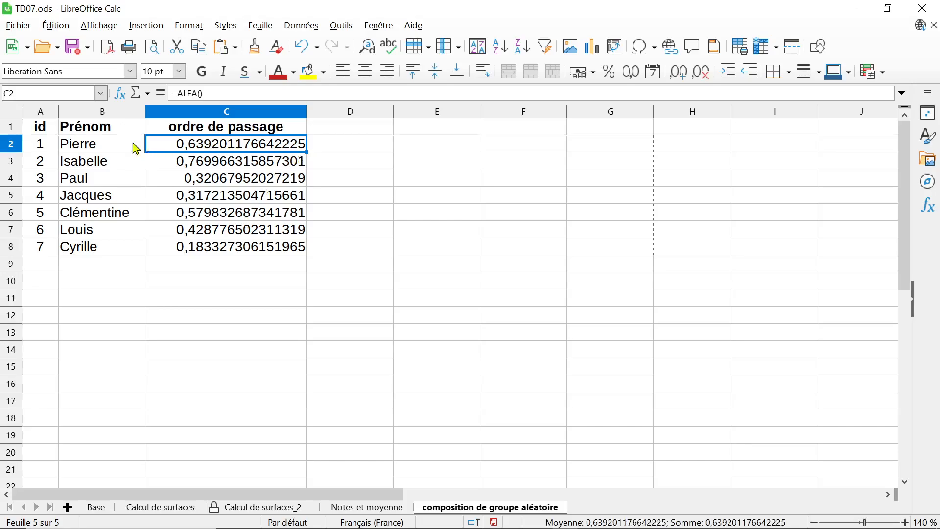
pyautogui.hotkey('ctrl', 'z')
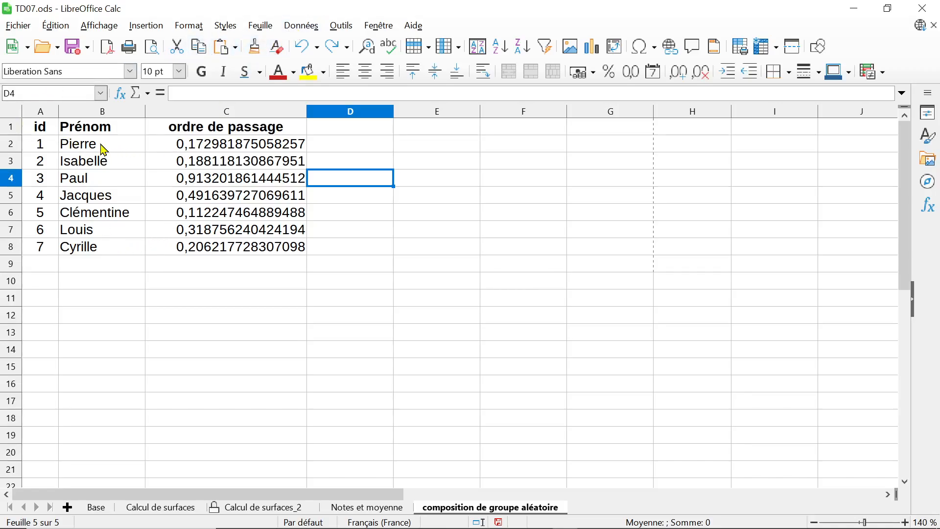
pyautogui.click(16, 113)
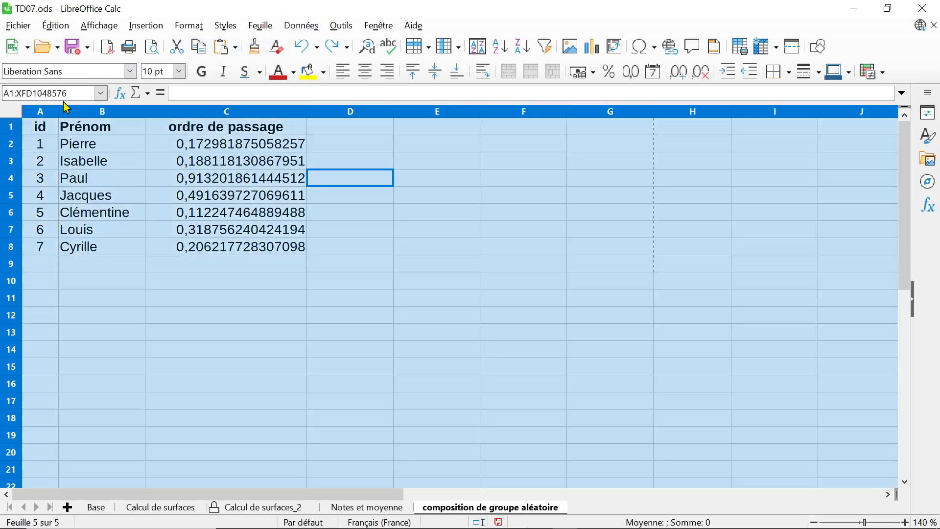
pyautogui.click(340, 27)
pyautogui.moveTo(307, 23)
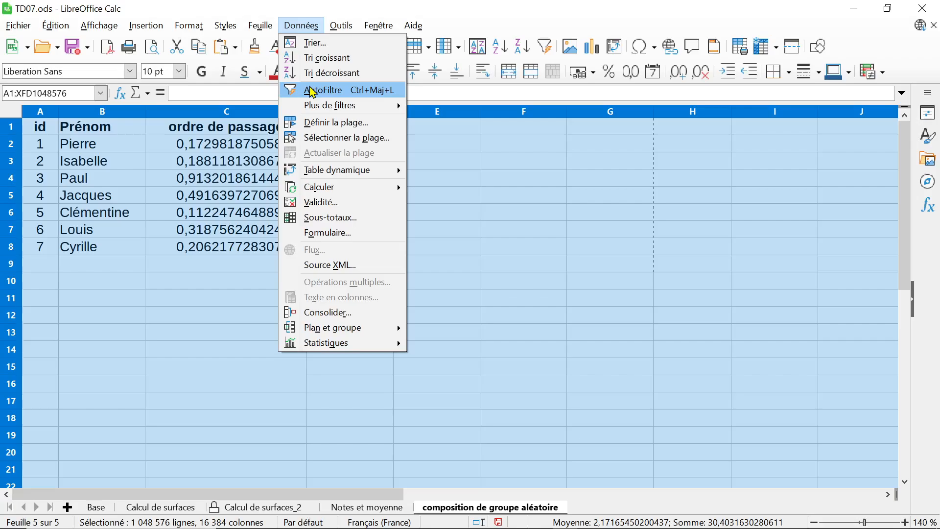
pyautogui.click(323, 90)
pyautogui.click(222, 286)
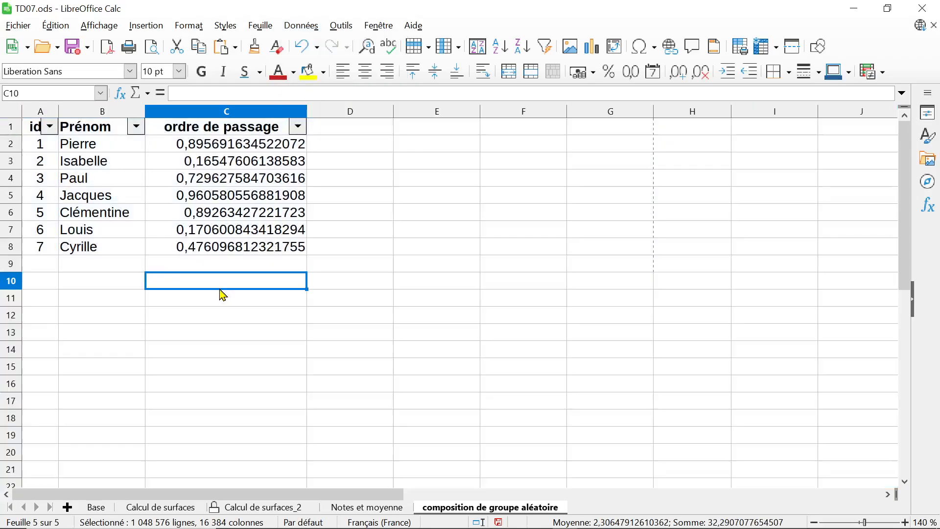
# Sort the list by id in ascending order, in descending order, and back in ascending order
pyautogui.click(49, 128)
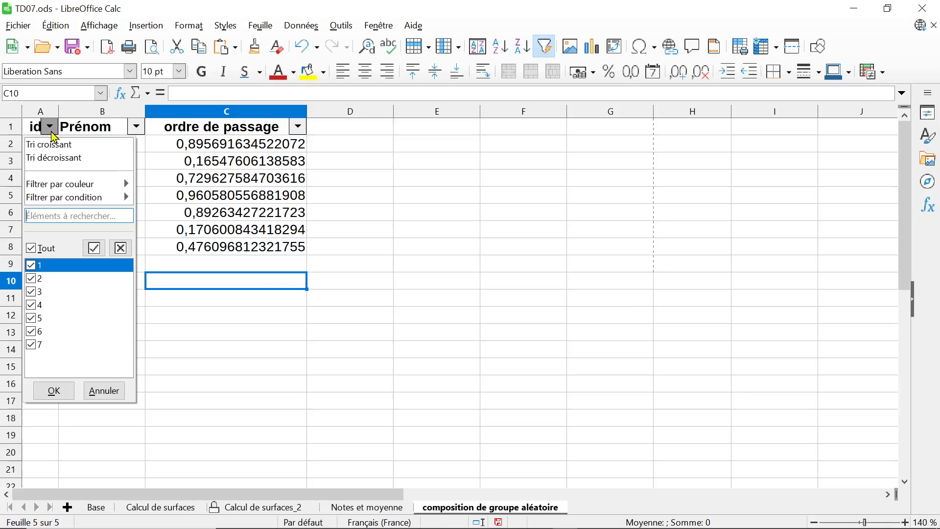
pyautogui.click(56, 141)
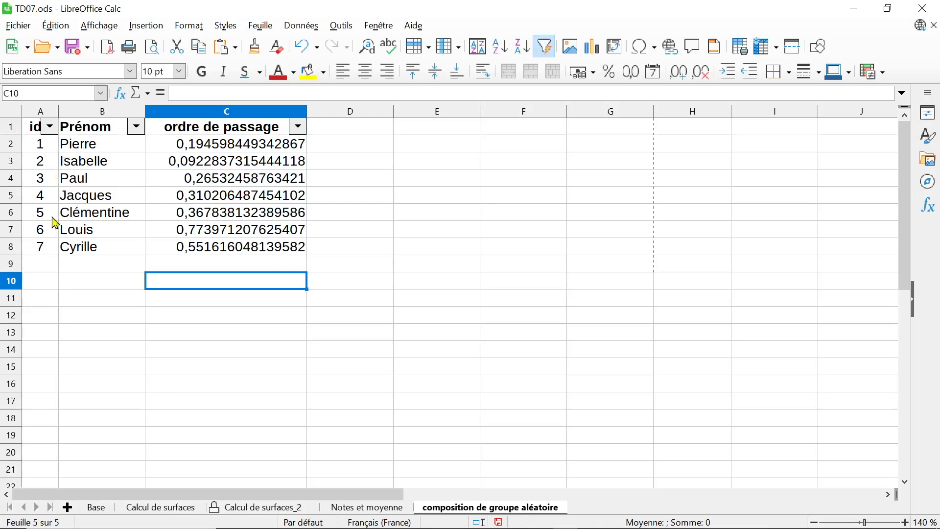
pyautogui.click(50, 127)
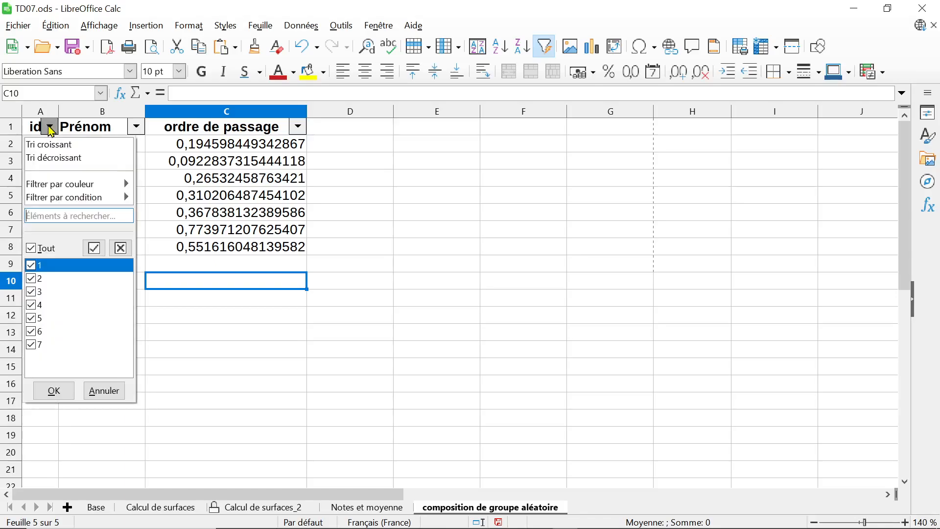
pyautogui.click(52, 158)
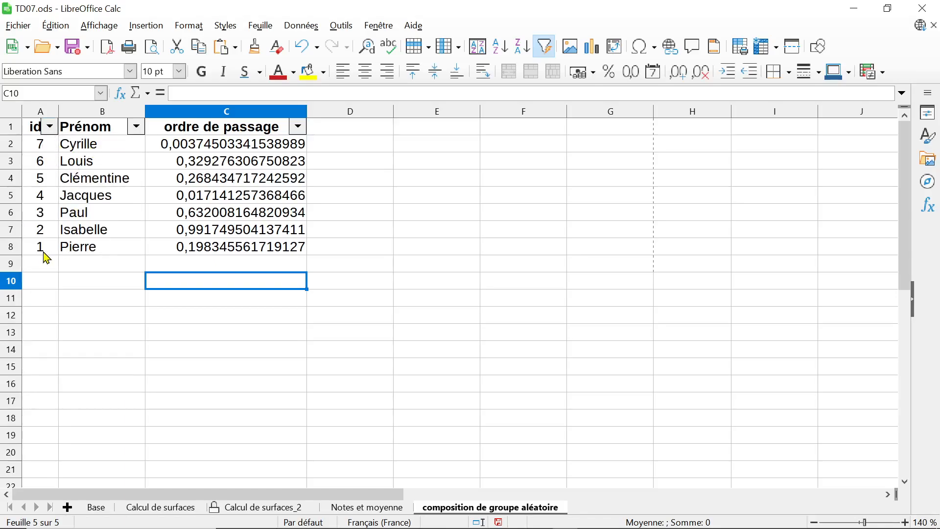
pyautogui.click(49, 127)
pyautogui.click(51, 143)
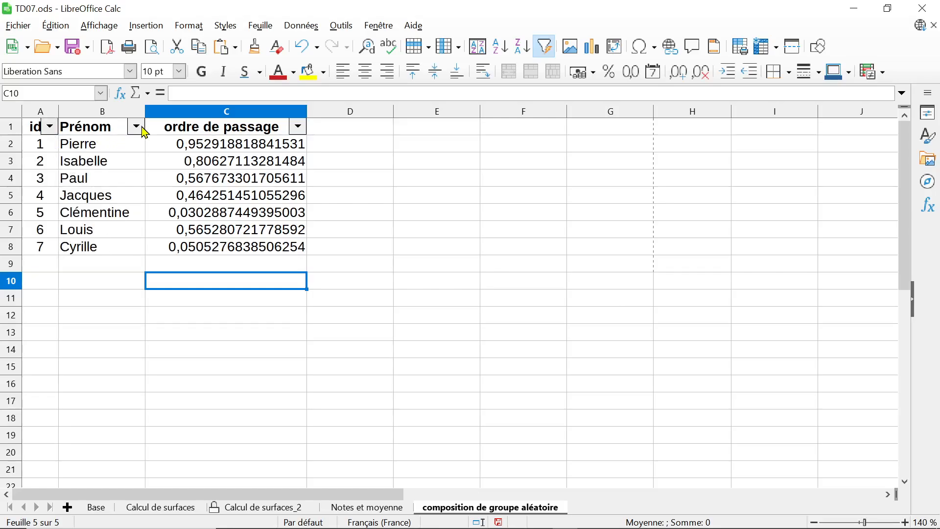
# Sort the list by Prénom in ascending order, and by ordre de passage in ascending order
pyautogui.click(139, 128)
pyautogui.click(105, 142)
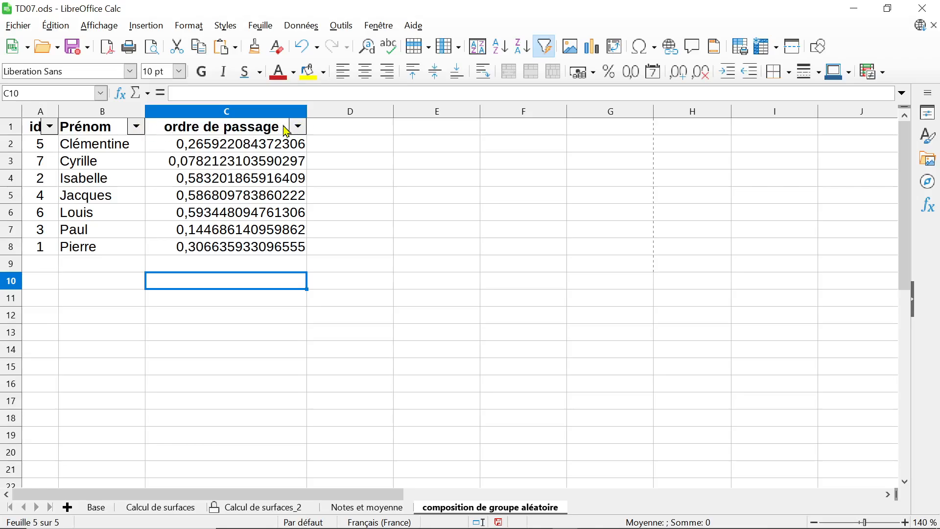
pyautogui.click(298, 127)
pyautogui.click(246, 143)
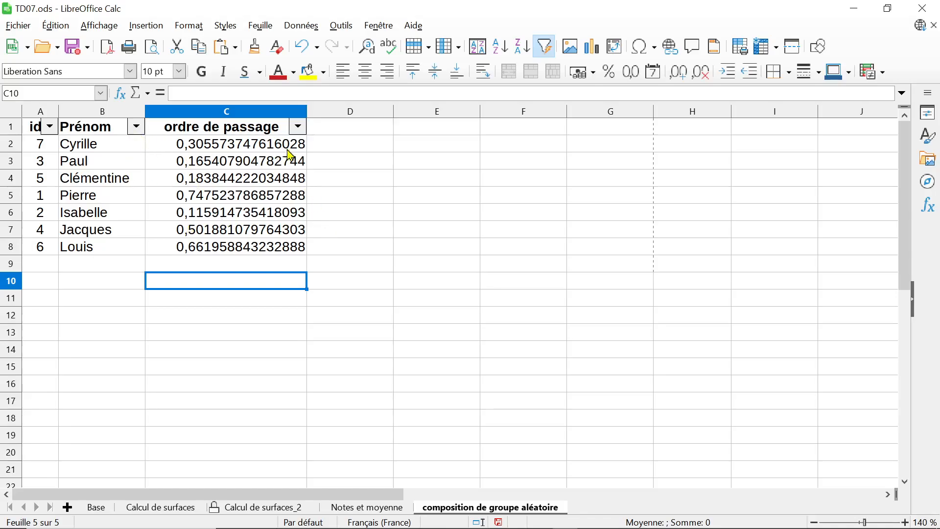
pyautogui.click(228, 235)
pyautogui.click(196, 253)
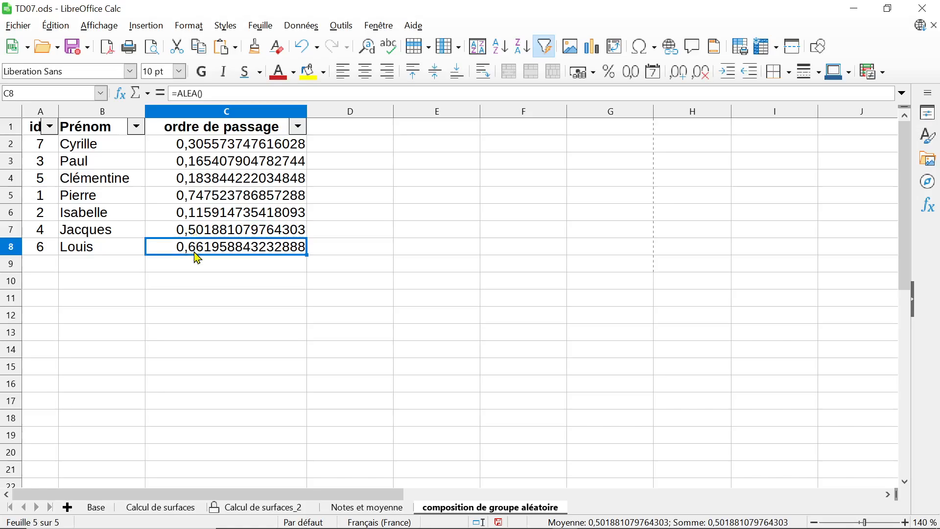
pyautogui.click(346, 29)
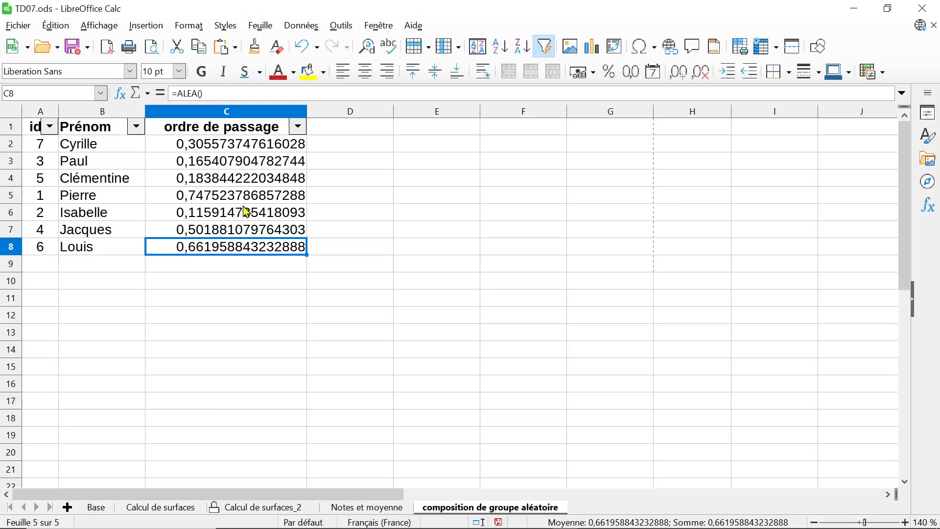
# Enter rank 1 in D6 and rank 2 in D3, beside the two smallest random values of the sorted list
pyautogui.click(317, 213)
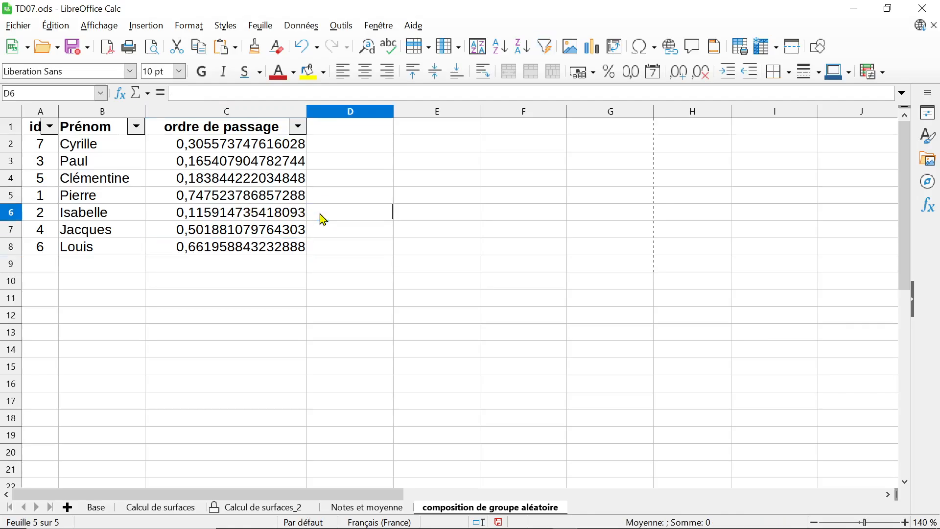
pyautogui.write('1')
pyautogui.press('Up')
pyautogui.press('Up')
pyautogui.press('Up')
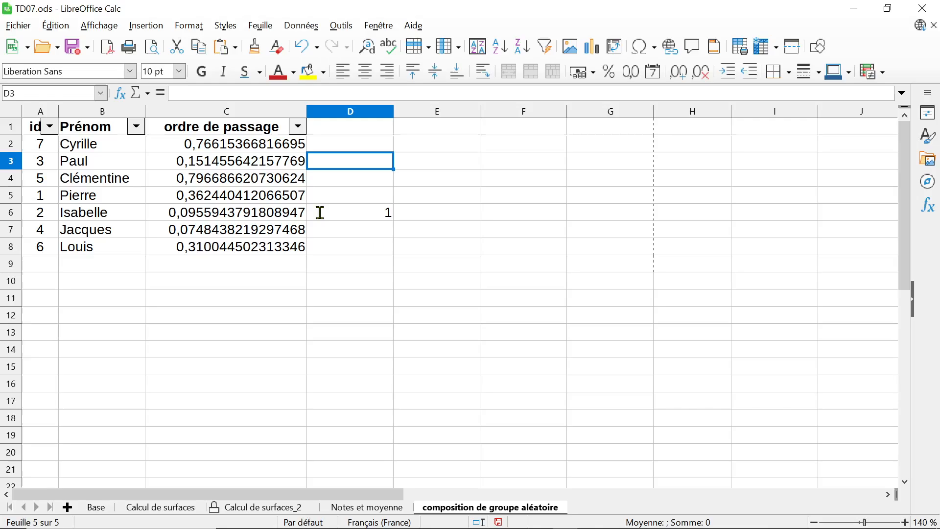
pyautogui.write('2')
pyautogui.press('Down')
pyautogui.press('Down')
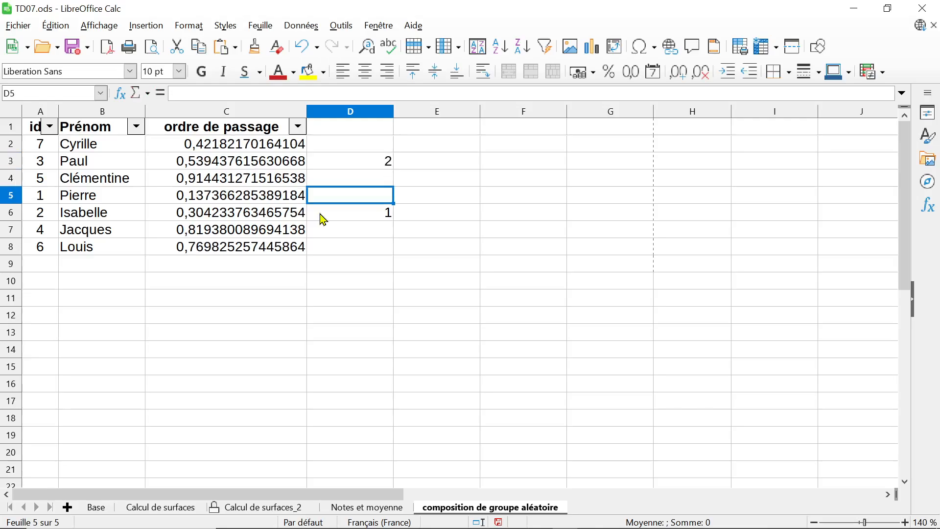
pyautogui.press('Down')
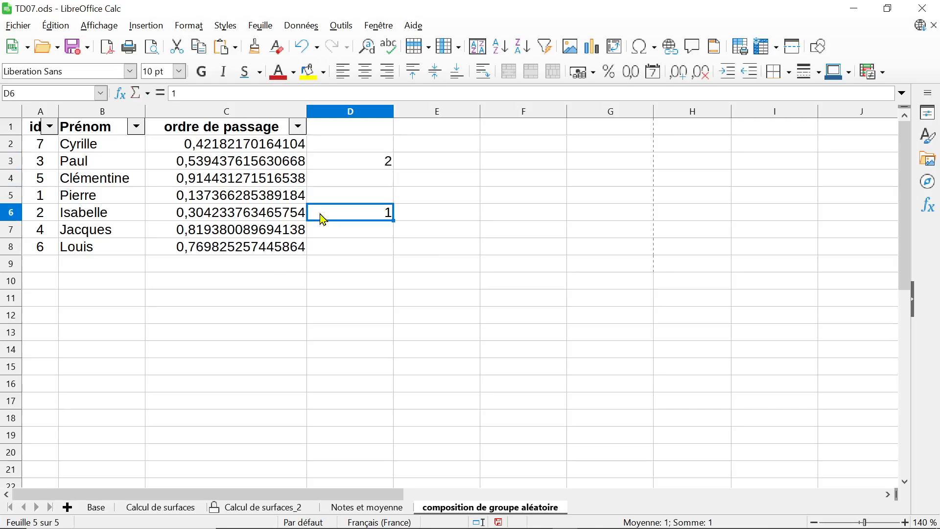
# Turn off automatic calculation so the random values stay fixed while editing
pyautogui.moveTo(331, 162); pyautogui.dragTo(349, 223)
pyautogui.click(301, 26)
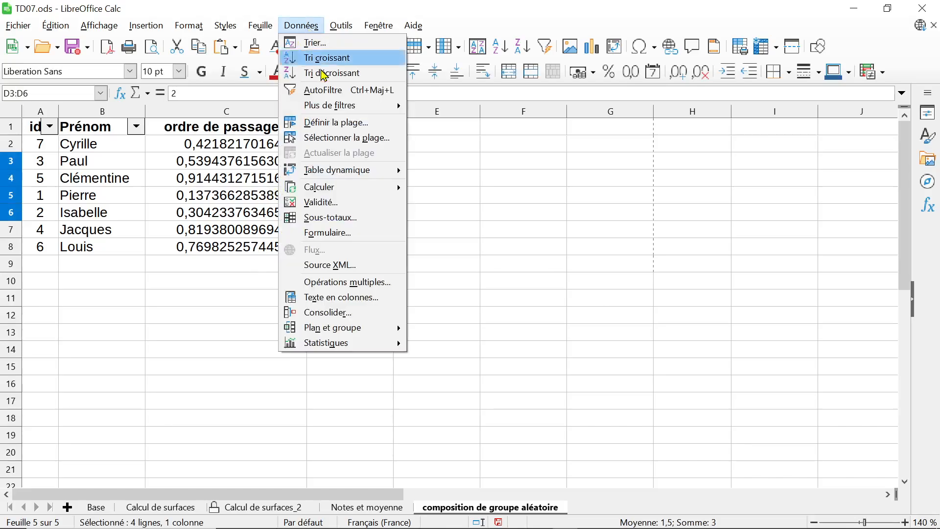
pyautogui.moveTo(338, 190)
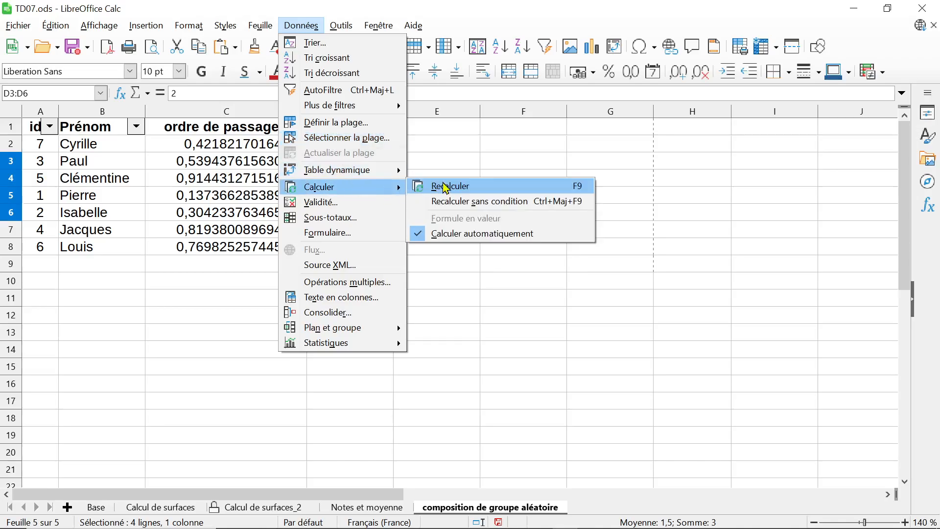
pyautogui.click(420, 234)
pyautogui.click(421, 257)
# Clear the trial ranks in D3:D6 and sort the list by ordre de passage in ascending order
pyautogui.moveTo(372, 164); pyautogui.dragTo(371, 217)
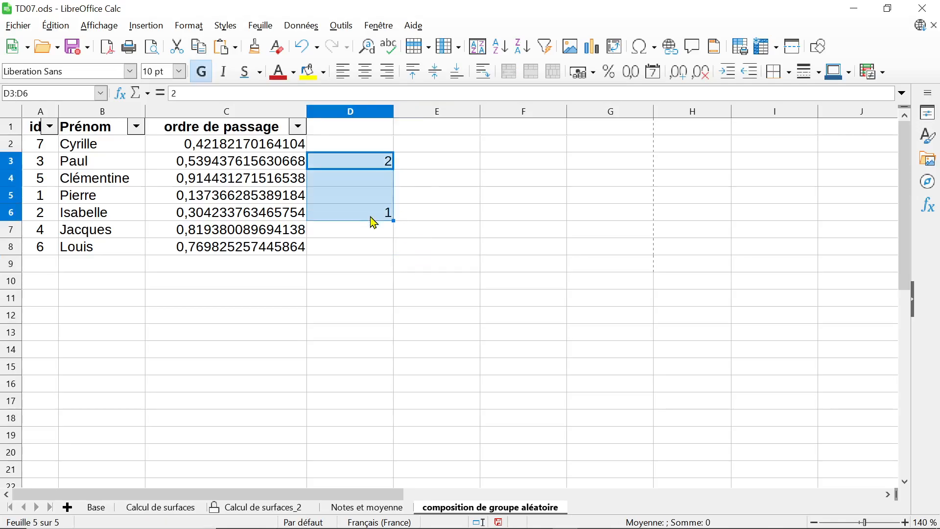
pyautogui.press('Delete')
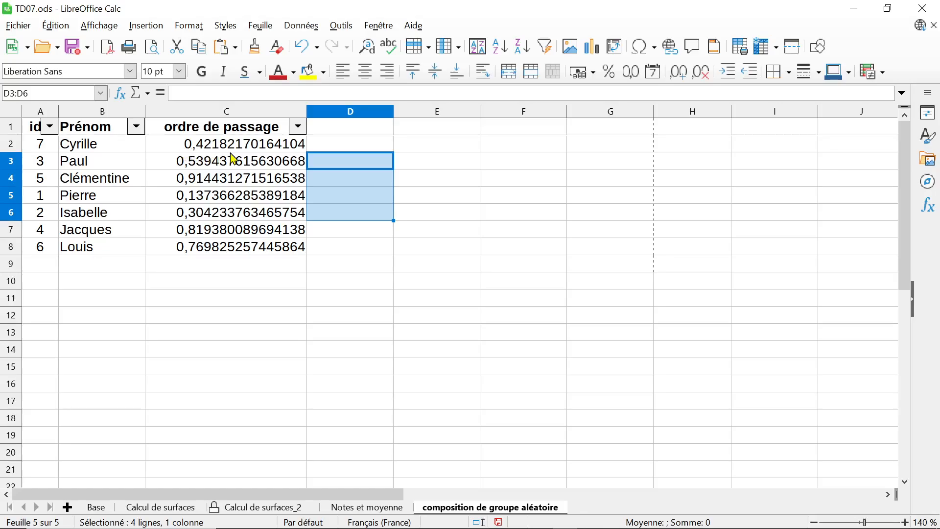
pyautogui.click(298, 127)
pyautogui.click(269, 149)
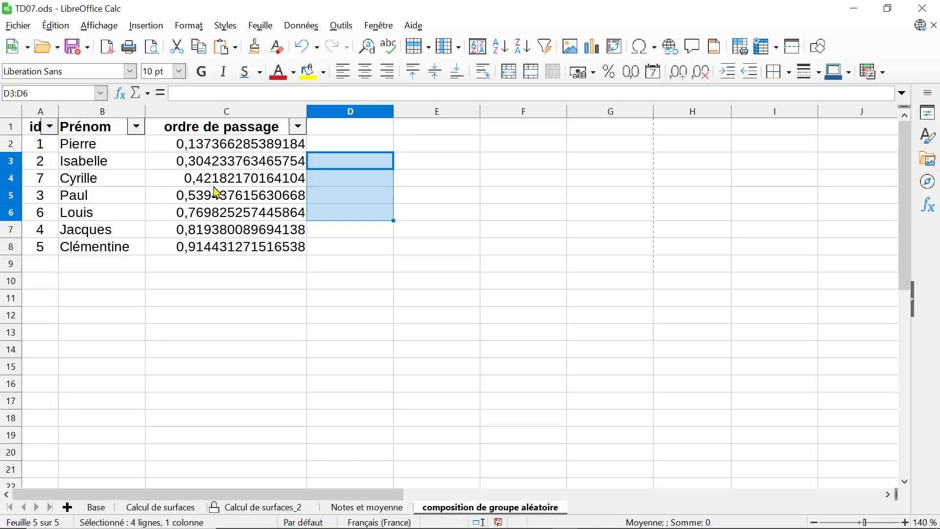
# Number the sorted rows in column D, entering 1 to 4 in D2:D5 and continuing the series to 7 in D8
pyautogui.click(332, 149)
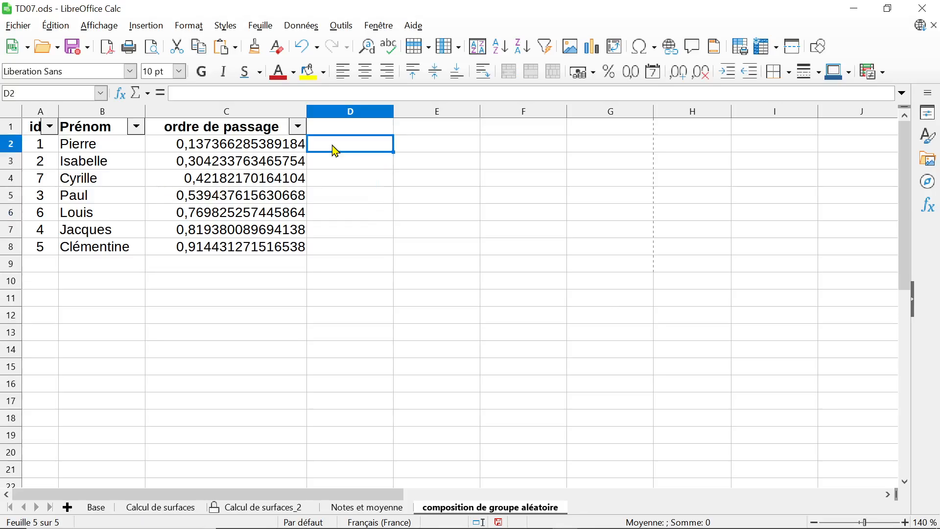
pyautogui.write('1')
pyautogui.press('Return')
pyautogui.write('2')
pyautogui.press('Return')
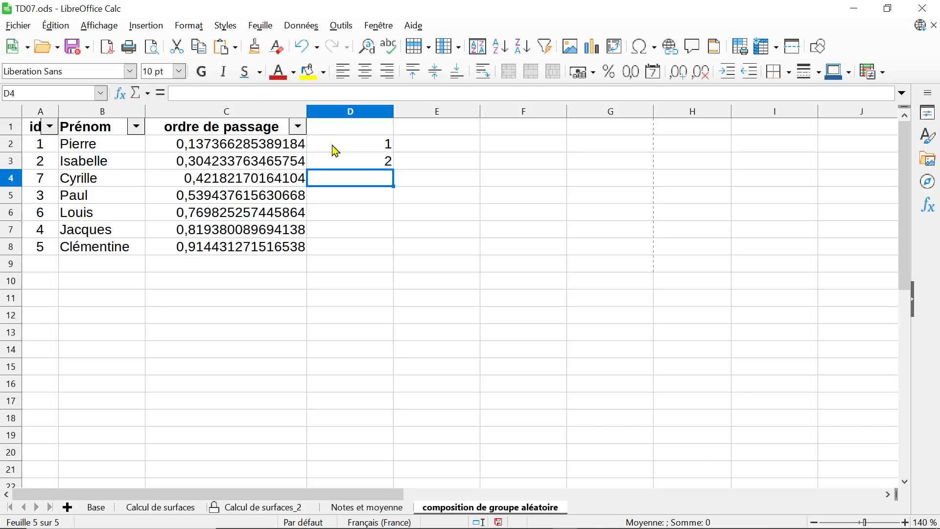
pyautogui.write('3')
pyautogui.press('Return')
pyautogui.write('4')
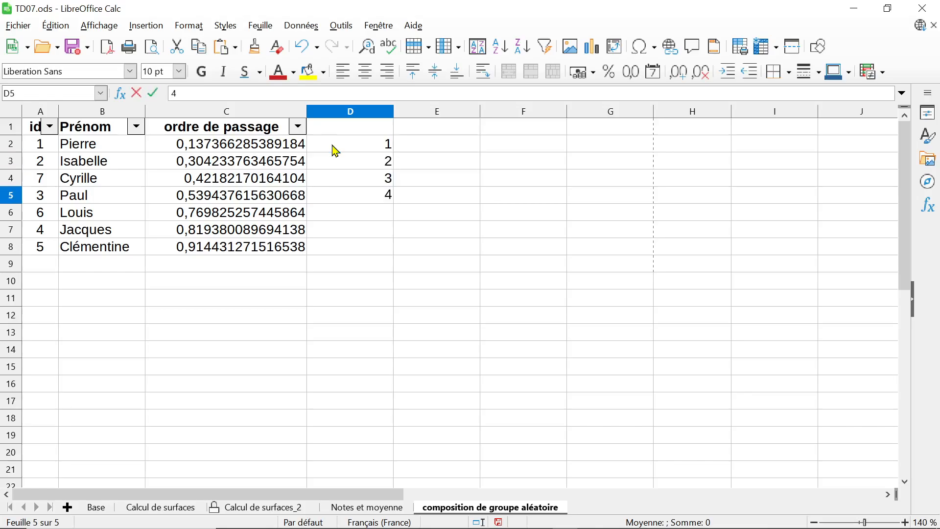
pyautogui.click(395, 201)
pyautogui.moveTo(384, 178); pyautogui.dragTo(382, 253)
pyautogui.click(414, 257)
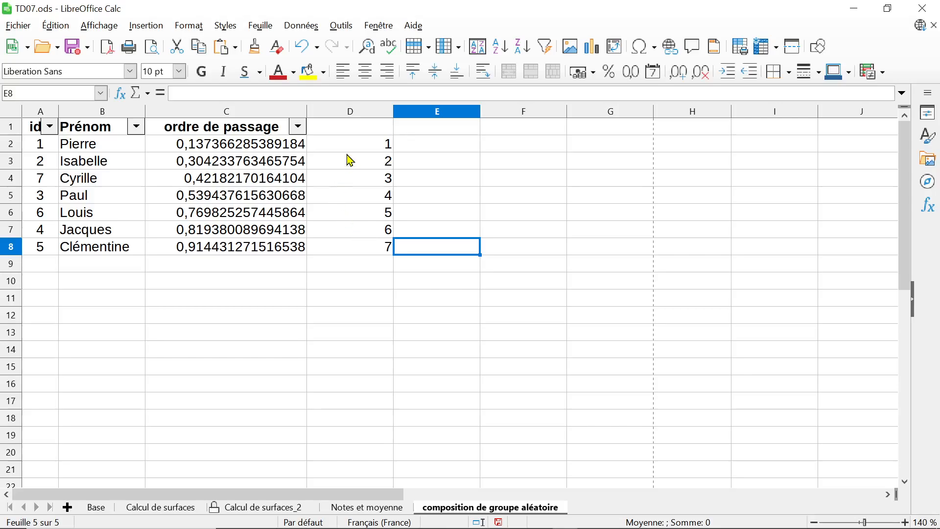
pyautogui.click(278, 113)
pyautogui.rightClick(278, 116)
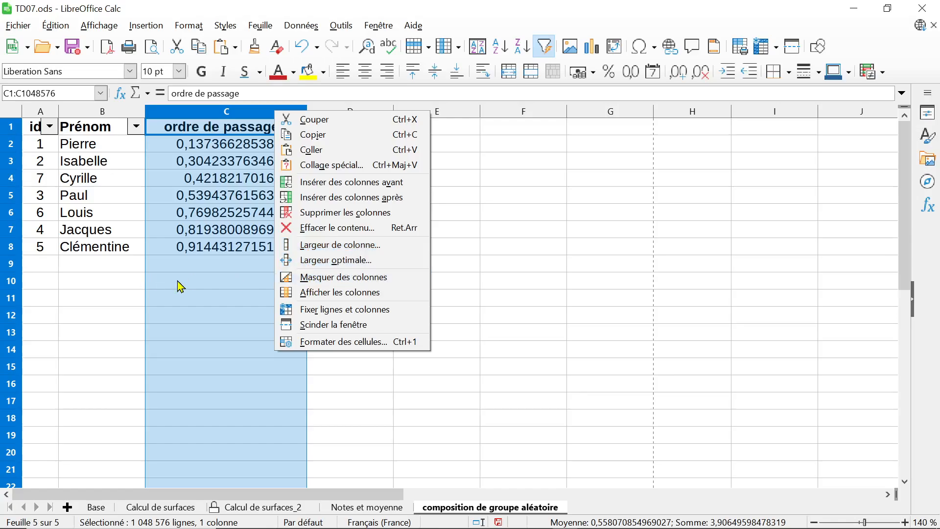
pyautogui.press('Escape')
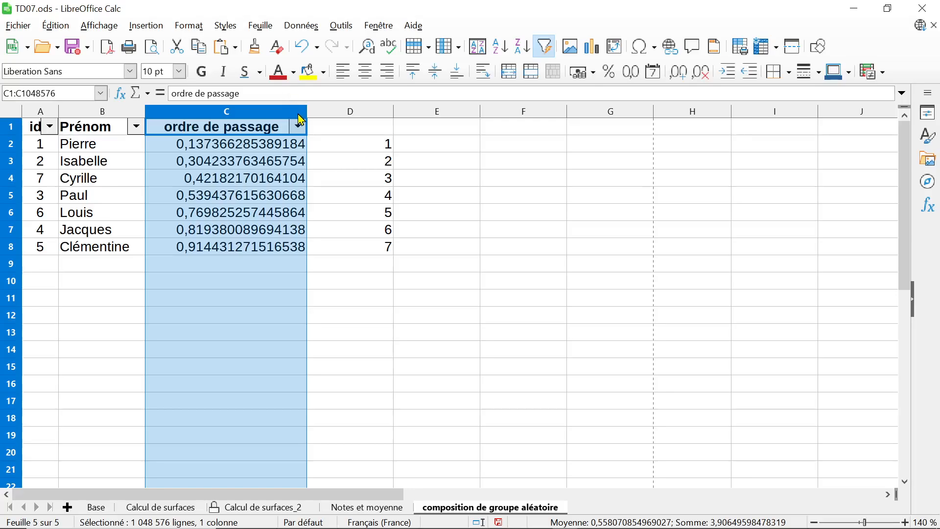
pyautogui.click(294, 143)
pyautogui.click(454, 184)
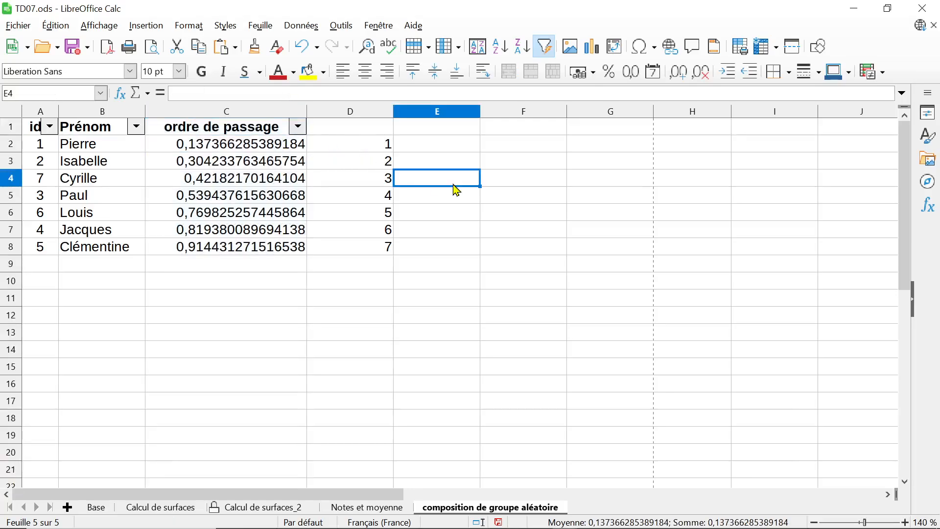
pyautogui.click(437, 161)
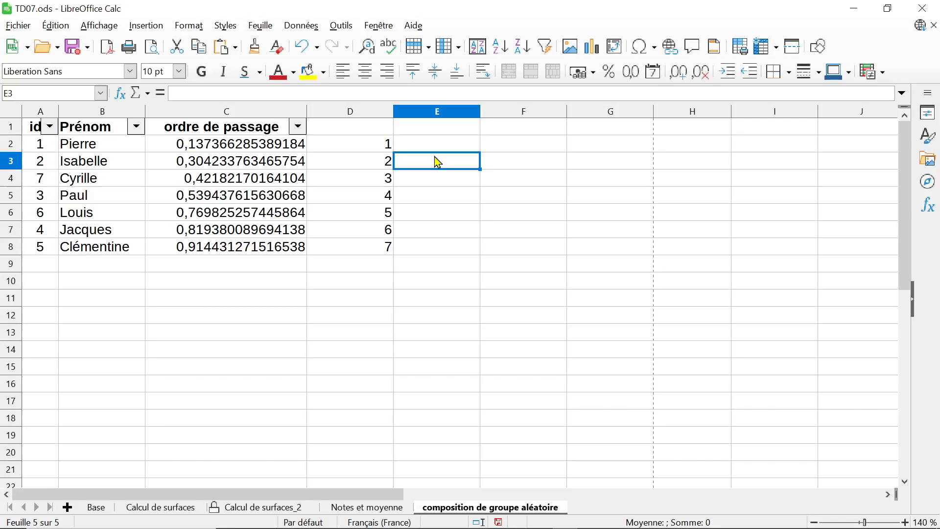
# Enter the test values 2 and 3 in E3:E4 and clear both cells again
pyautogui.write('2')
pyautogui.press('Return')
pyautogui.write('3')
pyautogui.press('Return')
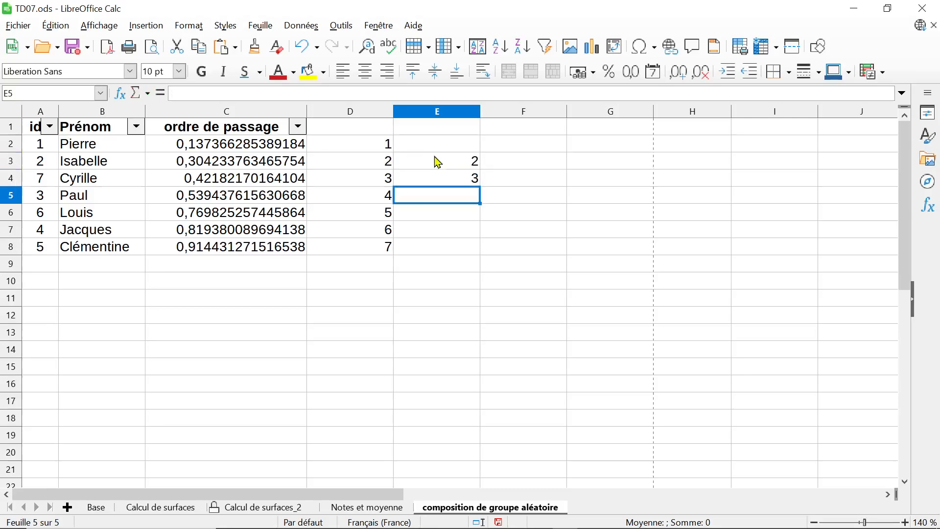
pyautogui.moveTo(438, 161); pyautogui.dragTo(443, 177)
pyautogui.press('Delete')
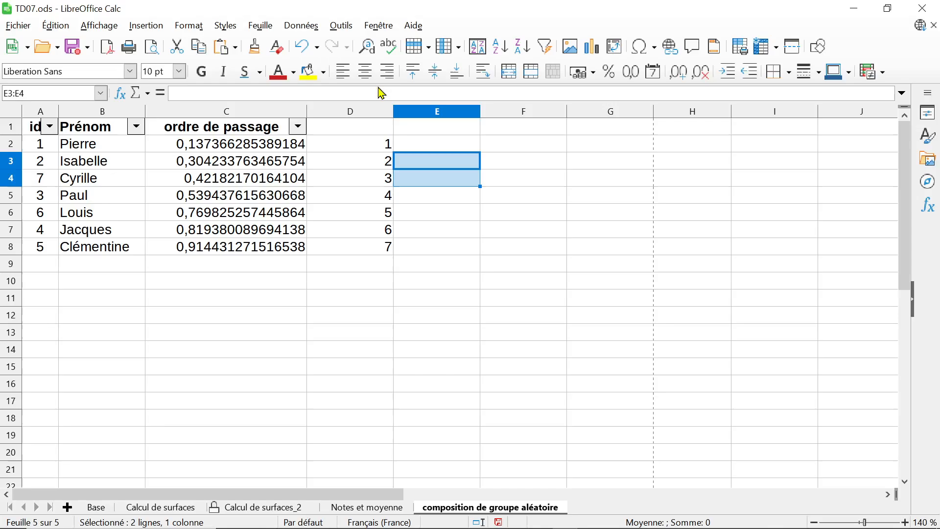
# Turn automatic calculation back on so the random values in the ordre de passage column refresh
pyautogui.click(302, 26)
pyautogui.moveTo(336, 188)
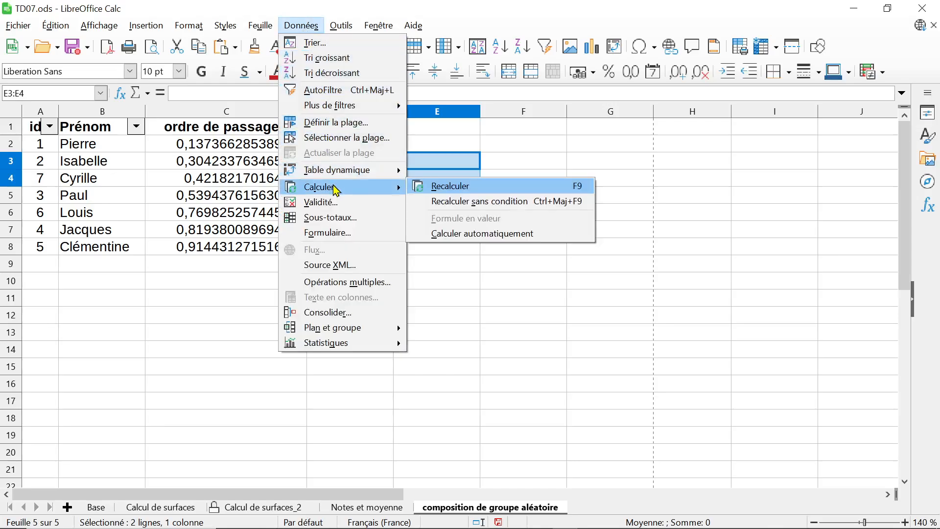
pyautogui.click(418, 234)
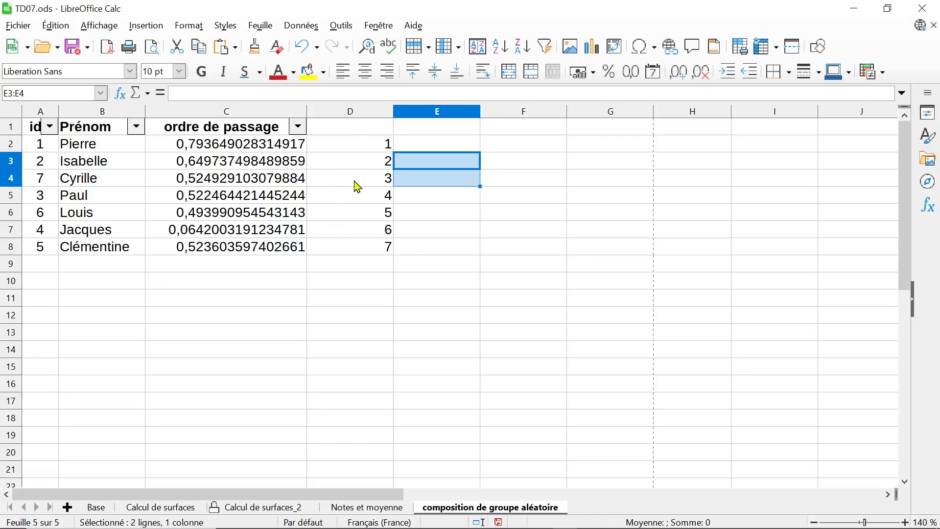
pyautogui.moveTo(367, 145); pyautogui.dragTo(362, 246)
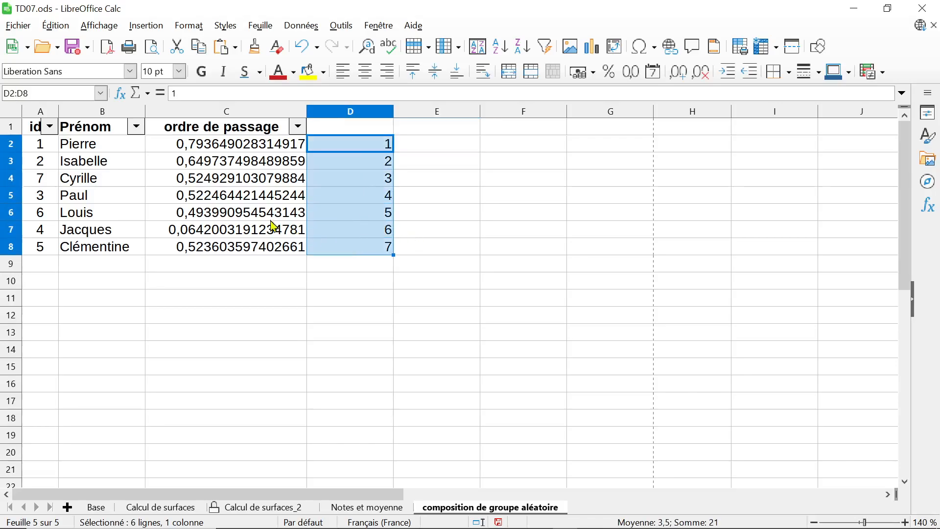
pyautogui.moveTo(248, 177); pyautogui.dragTo(247, 221)
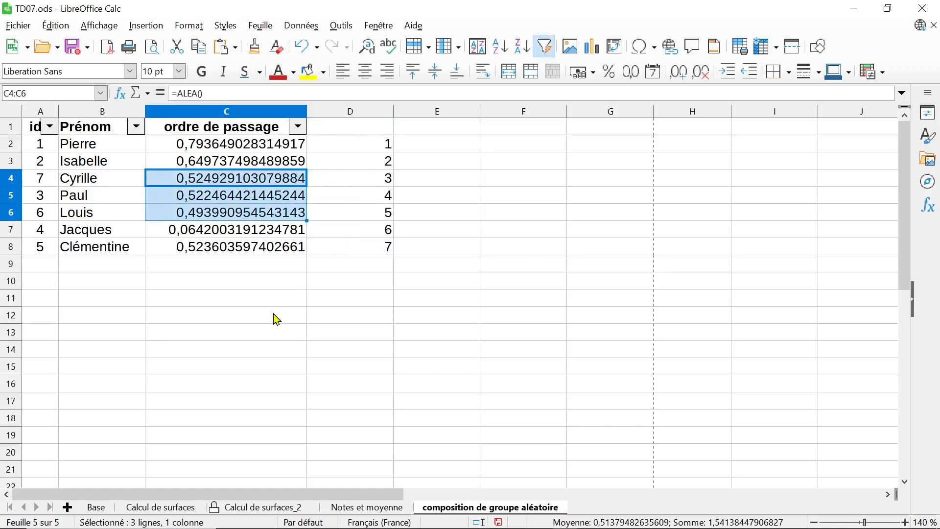
pyautogui.click(243, 148)
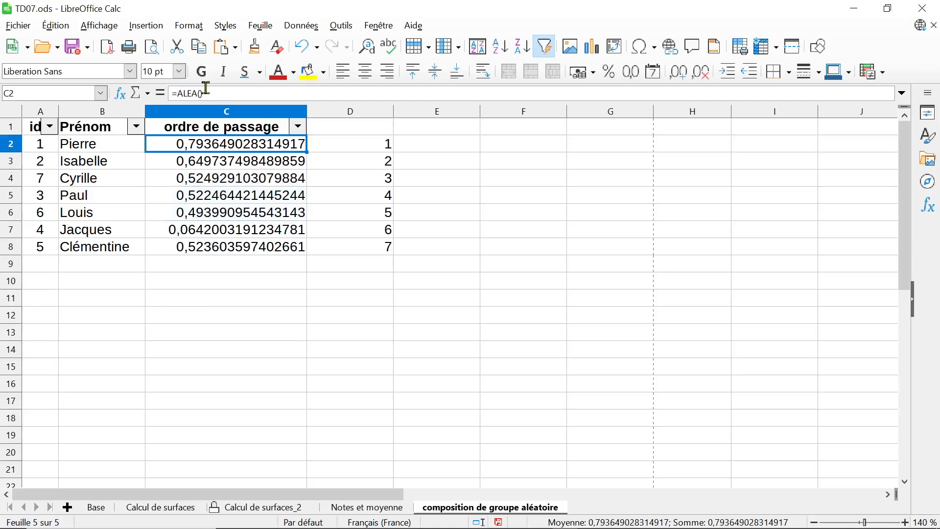
pyautogui.click(301, 27)
pyautogui.moveTo(324, 190)
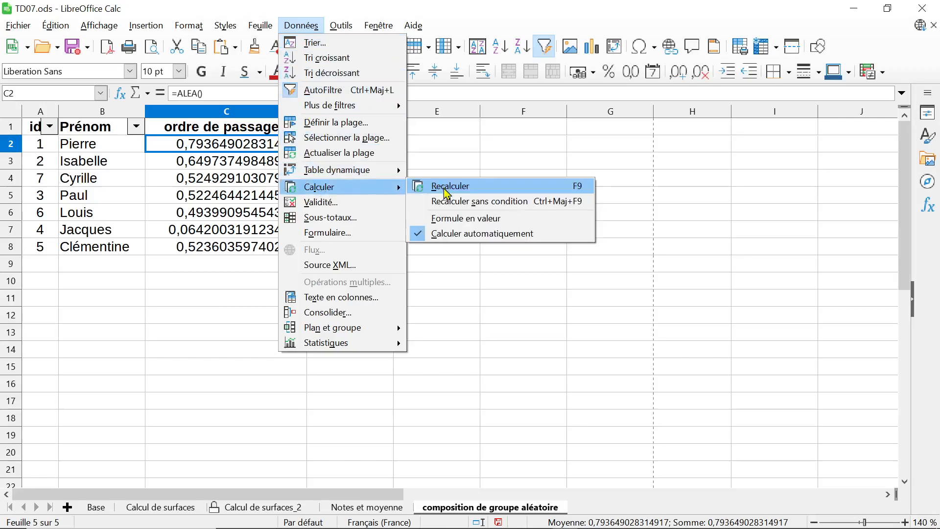
pyautogui.click(305, 23)
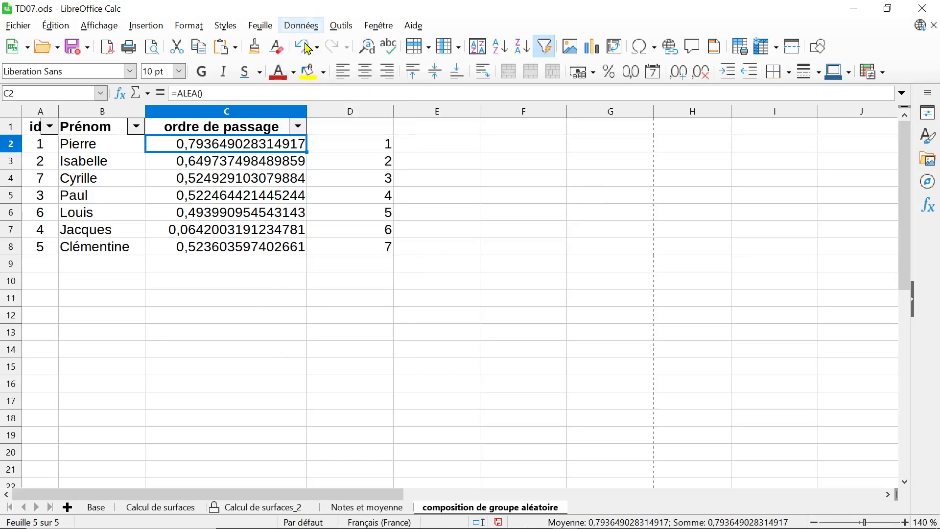